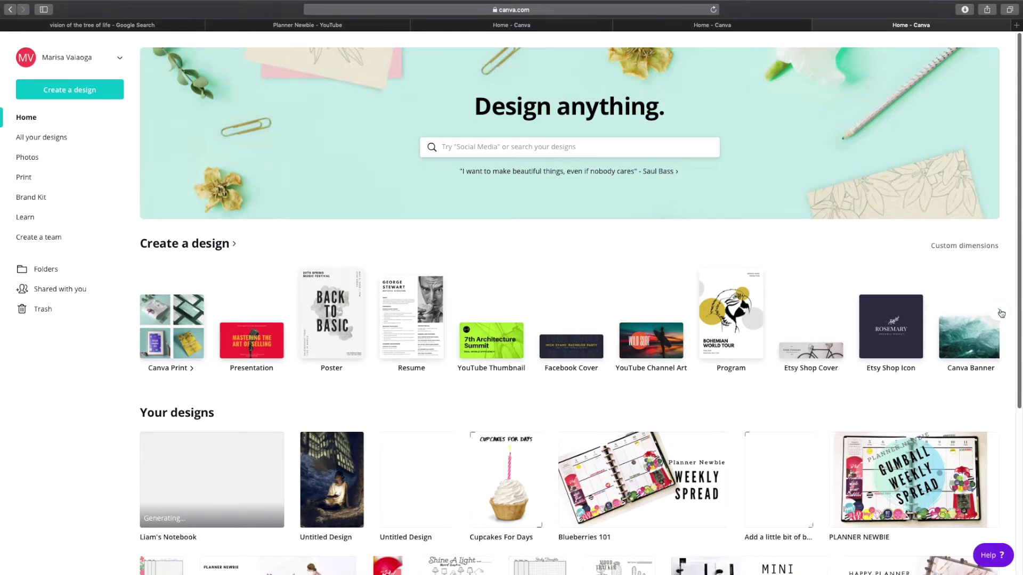
left_click(1000, 313)
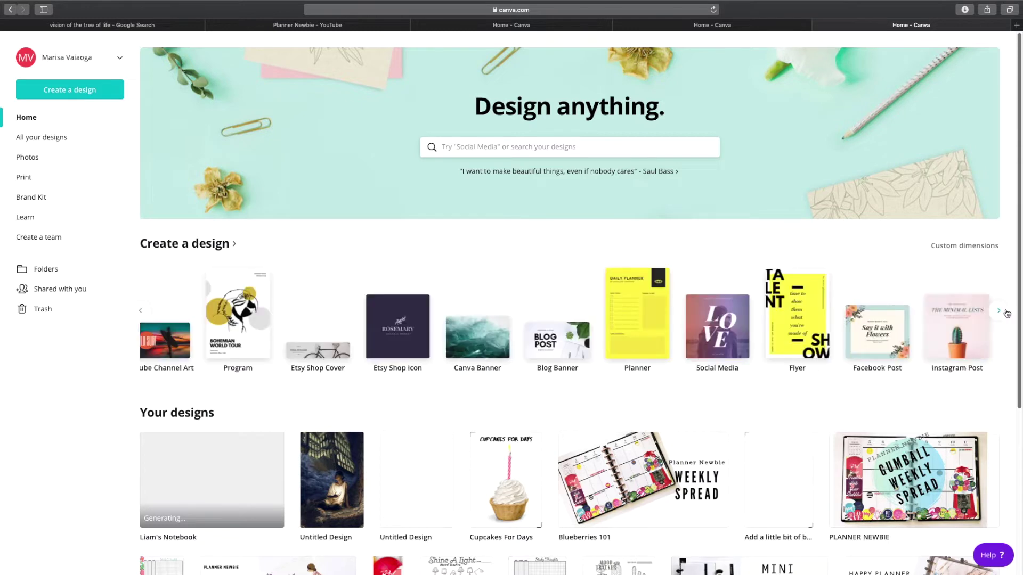
left_click(1004, 315)
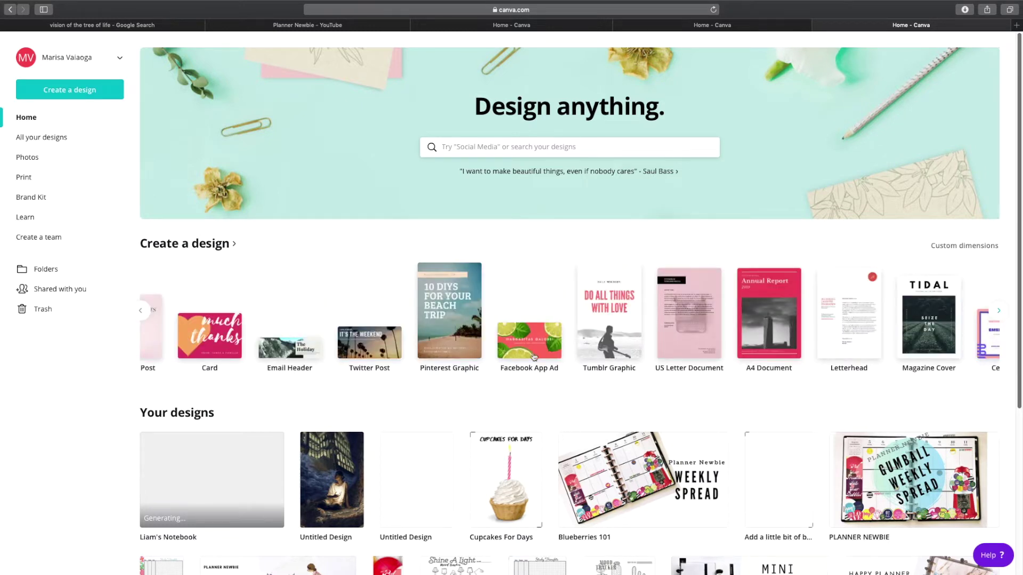
scroll(533, 356, "right", 8)
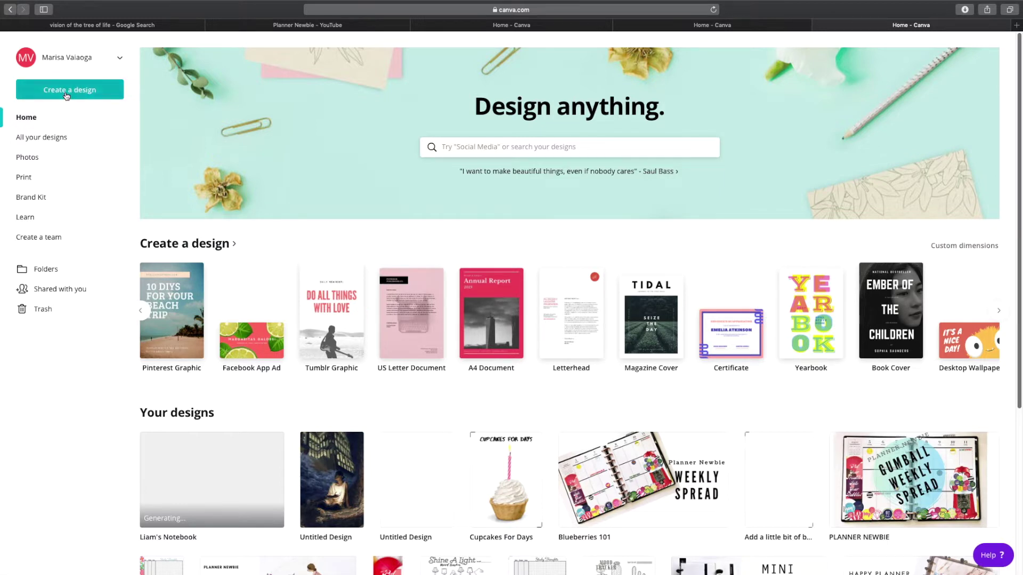
- Create a blank design with custom dimensions of 7 in wide by 9.25 in high
left_click(66, 95)
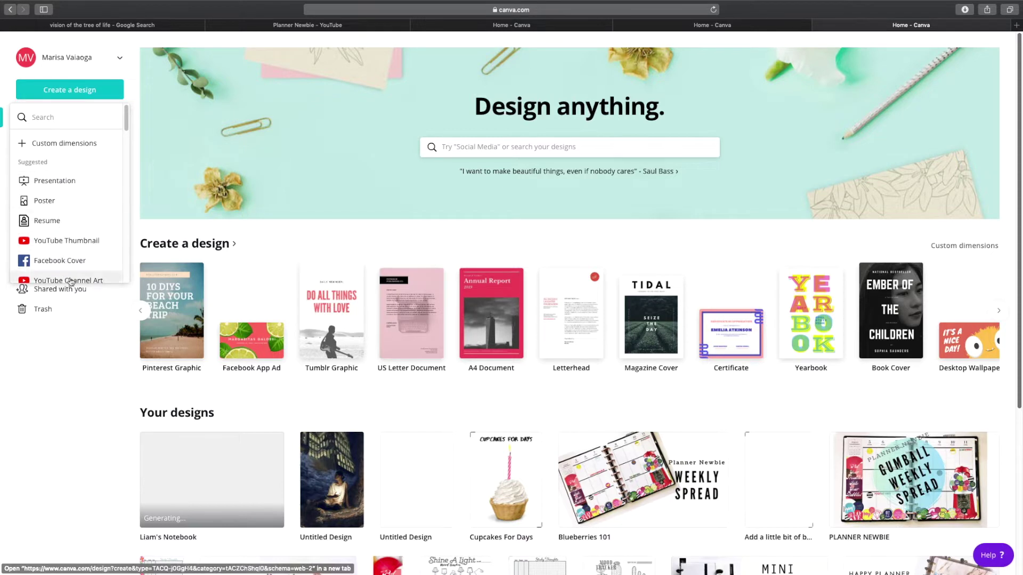
left_click(71, 144)
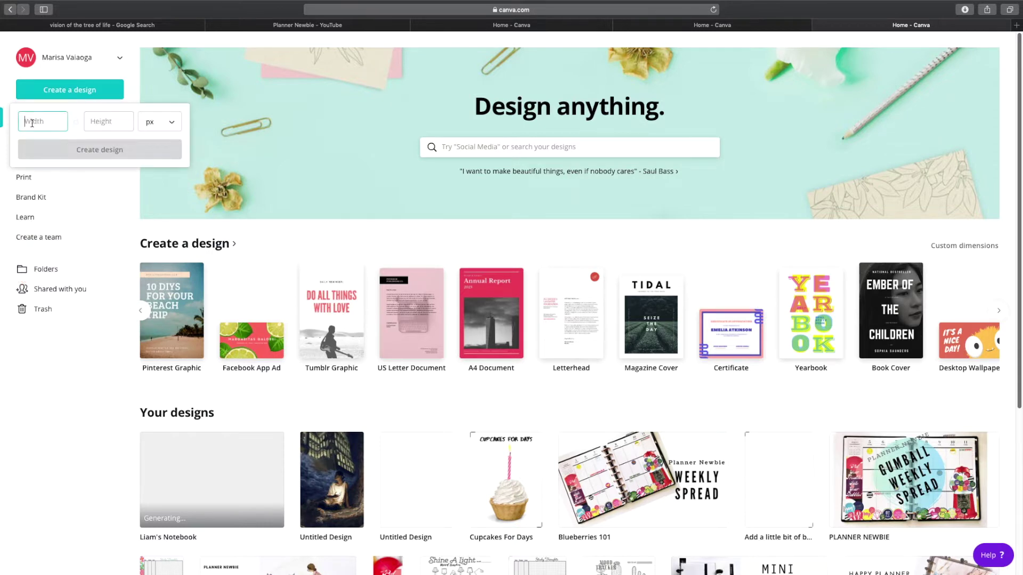
left_click(172, 124)
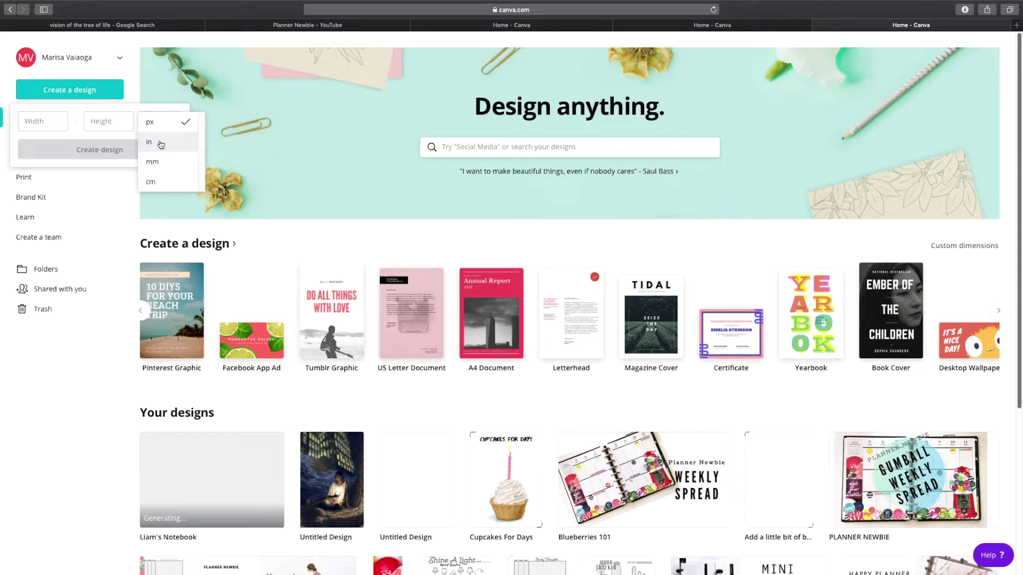
left_click(151, 143)
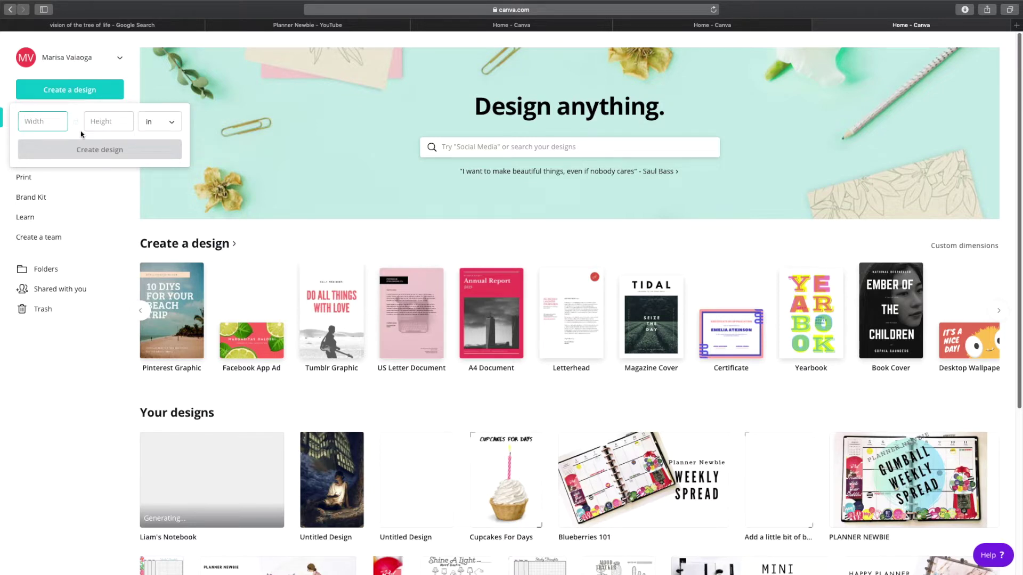
type("7")
left_click(102, 128)
type("9.25")
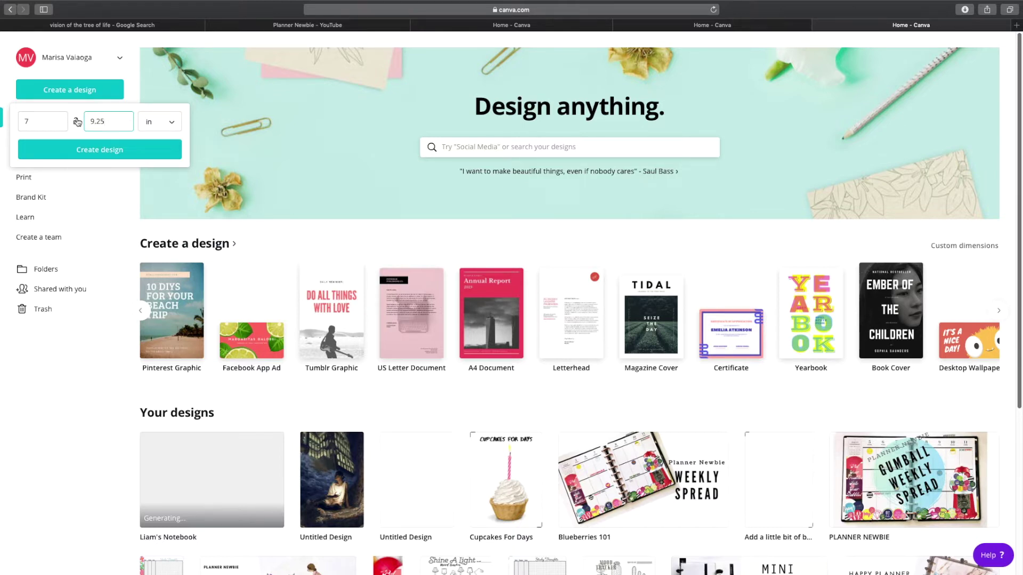
left_click(101, 151)
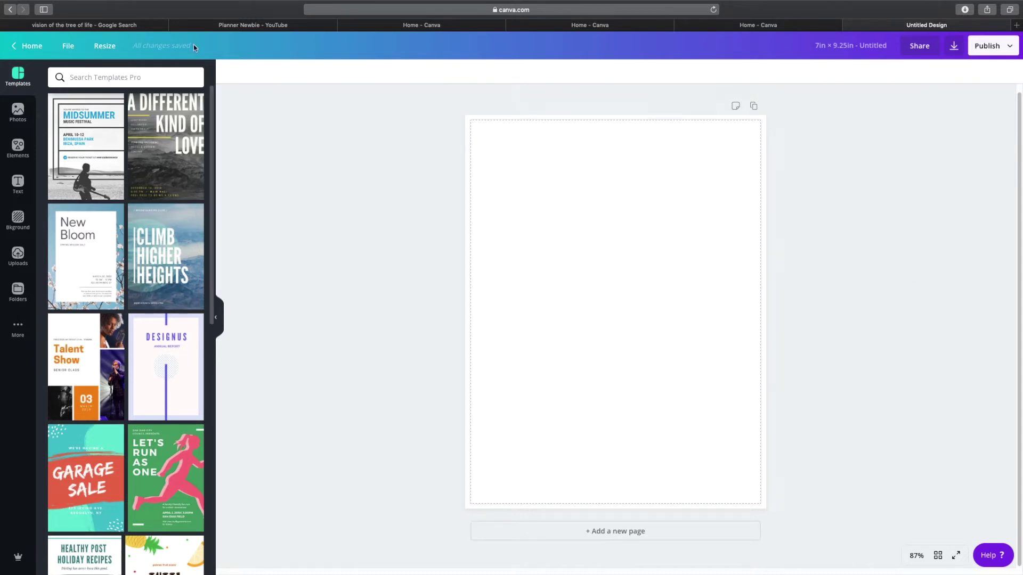
- Name the untitled design "Classic Dashboard"
left_click(840, 47)
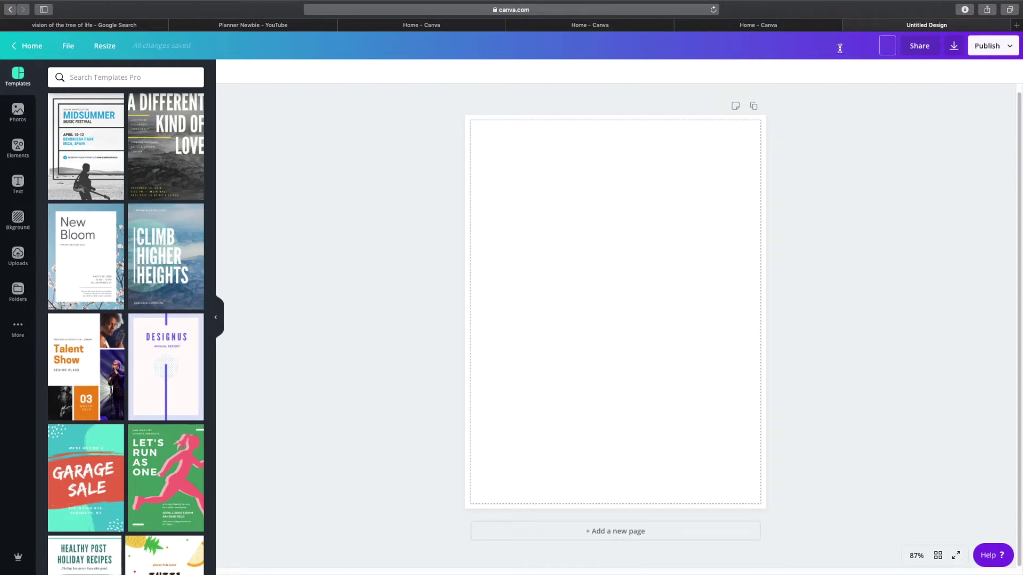
type("Classic Dashboard")
left_click(389, 162)
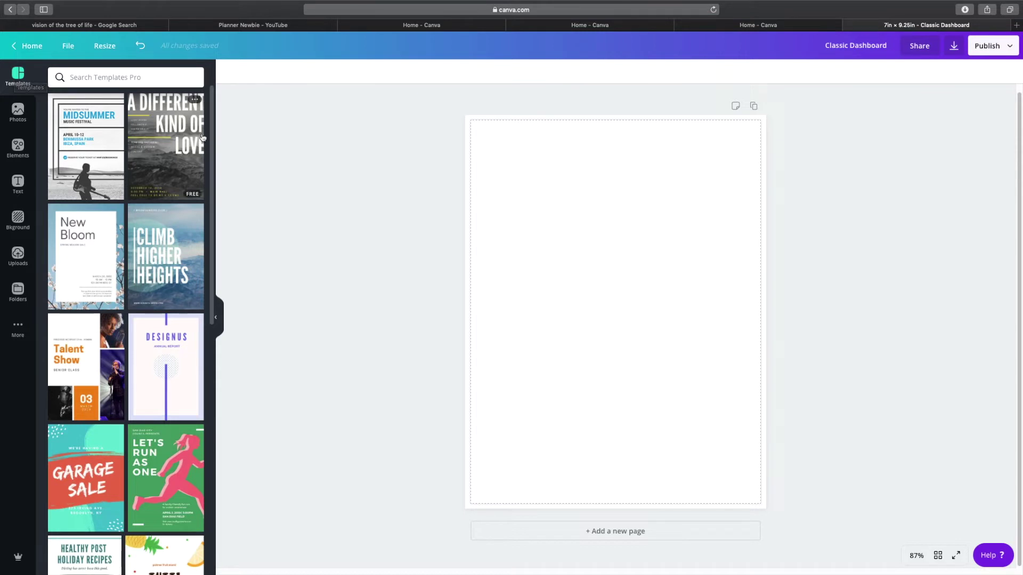
- Search the templates for "resume", try the professional resume with the dark photo sidebar on the page, and undo it
left_click(108, 78)
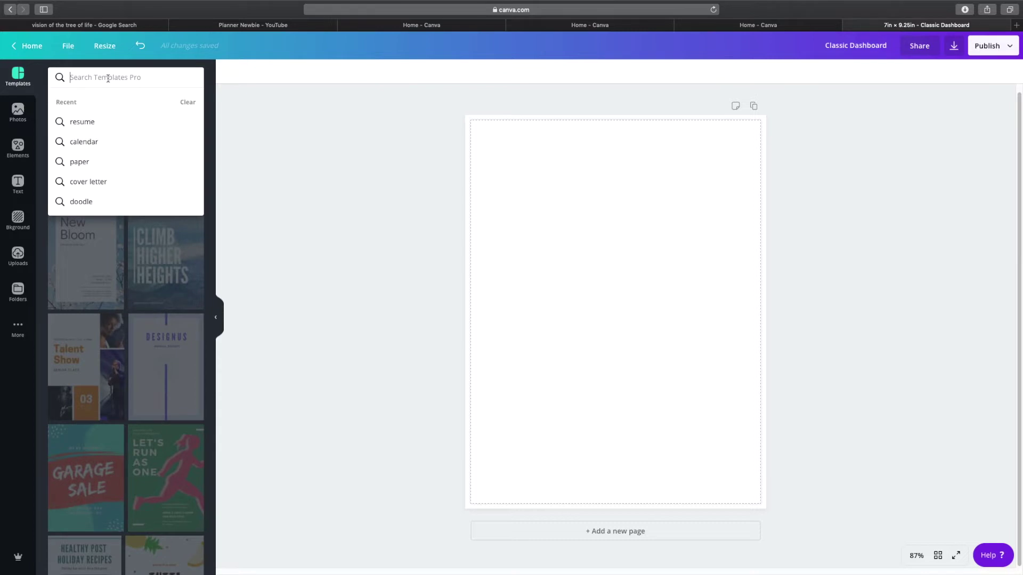
left_click(107, 130)
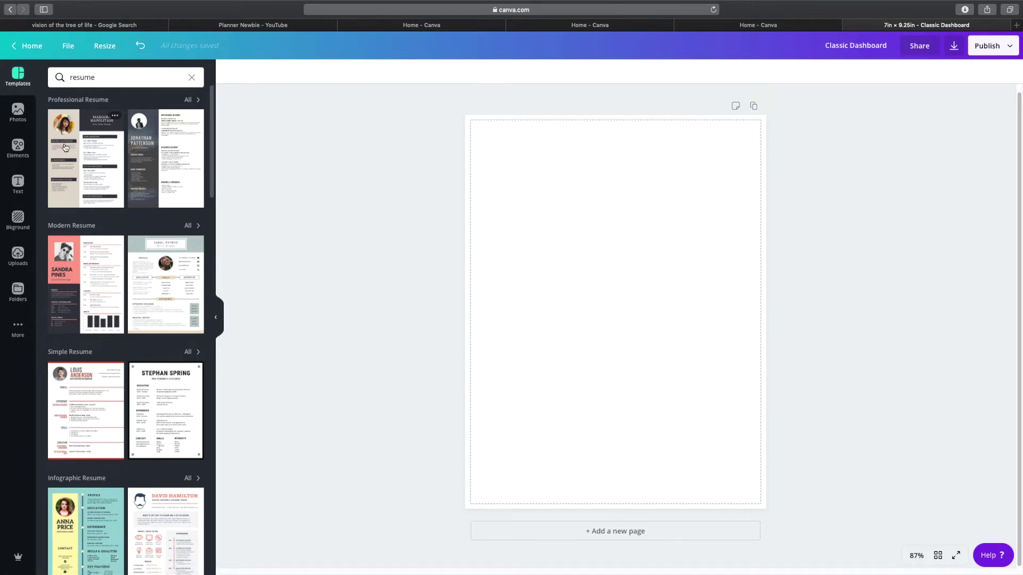
left_click(166, 154)
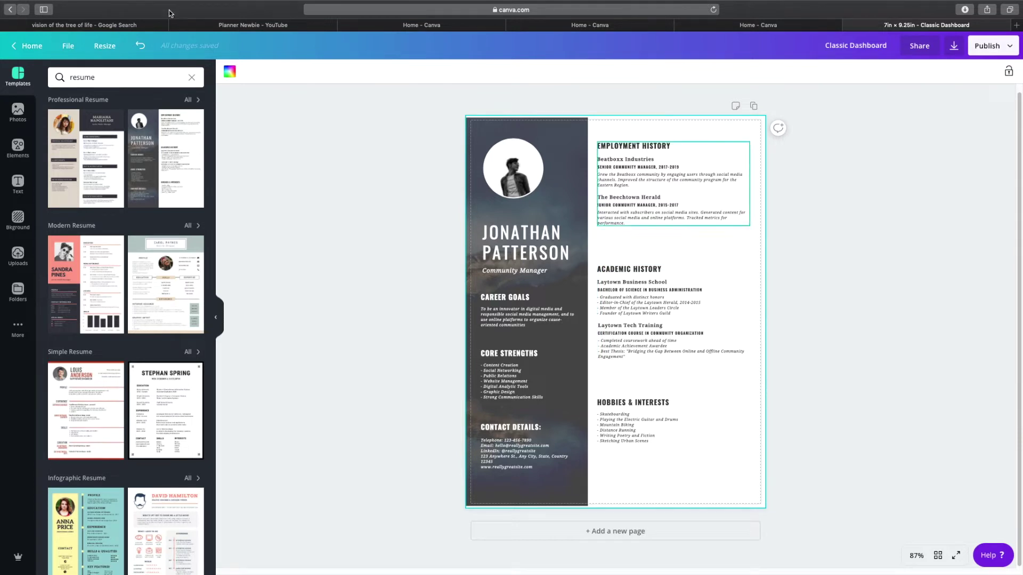
left_click(140, 46)
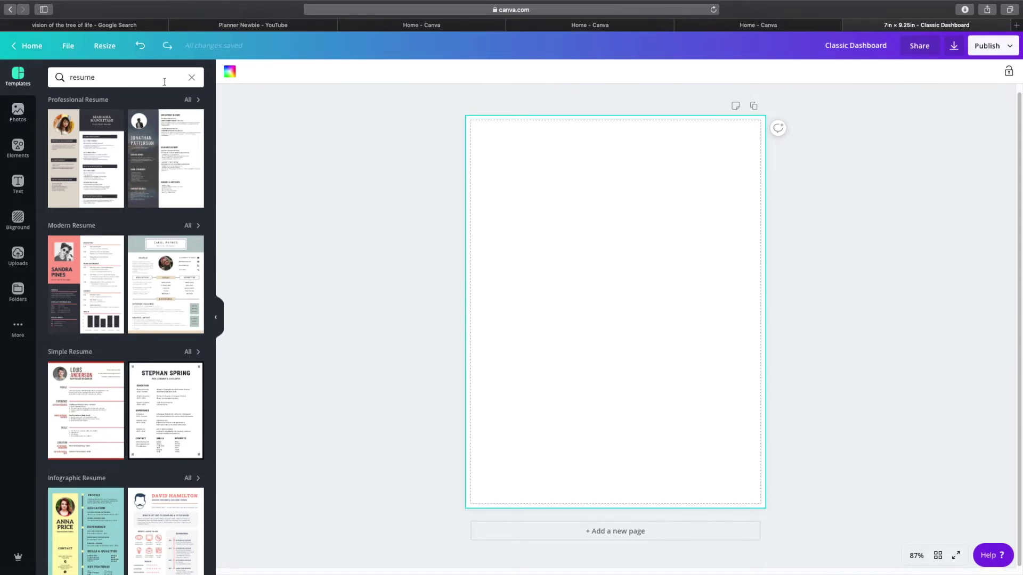
- Try adding the premium trending photo of hills at sunset to the page and delete it
left_click(18, 113)
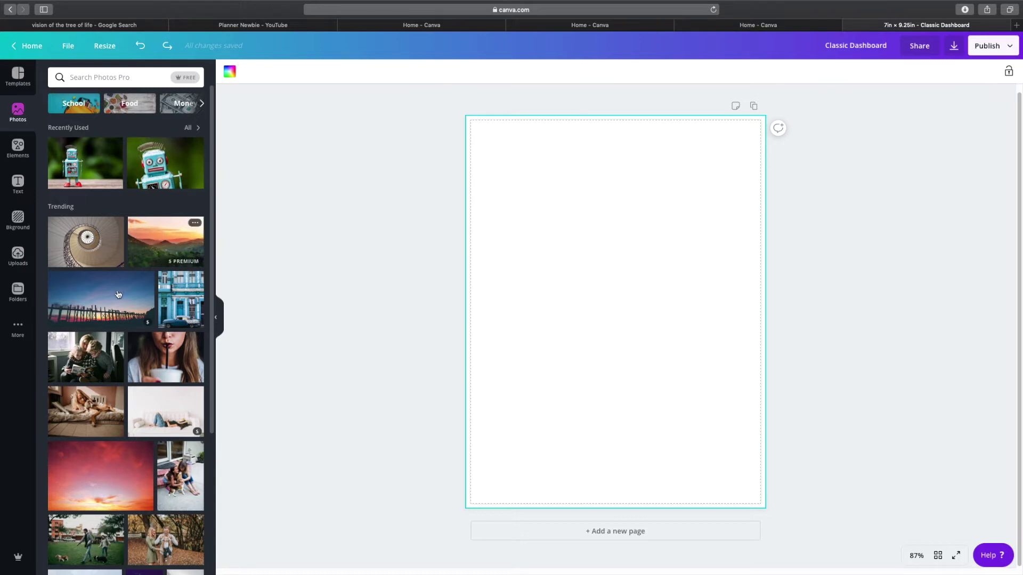
left_click(172, 244)
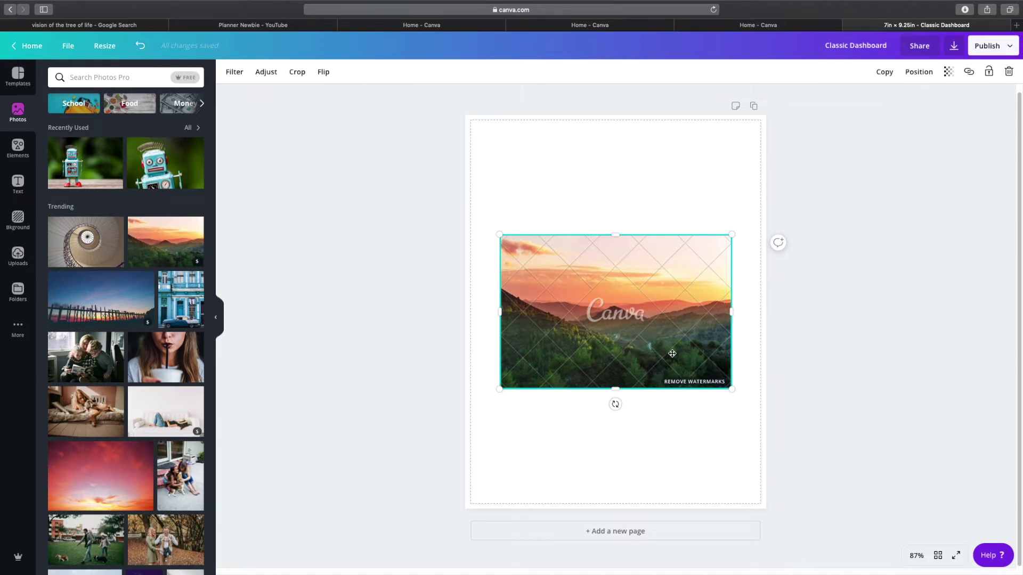
key("Delete")
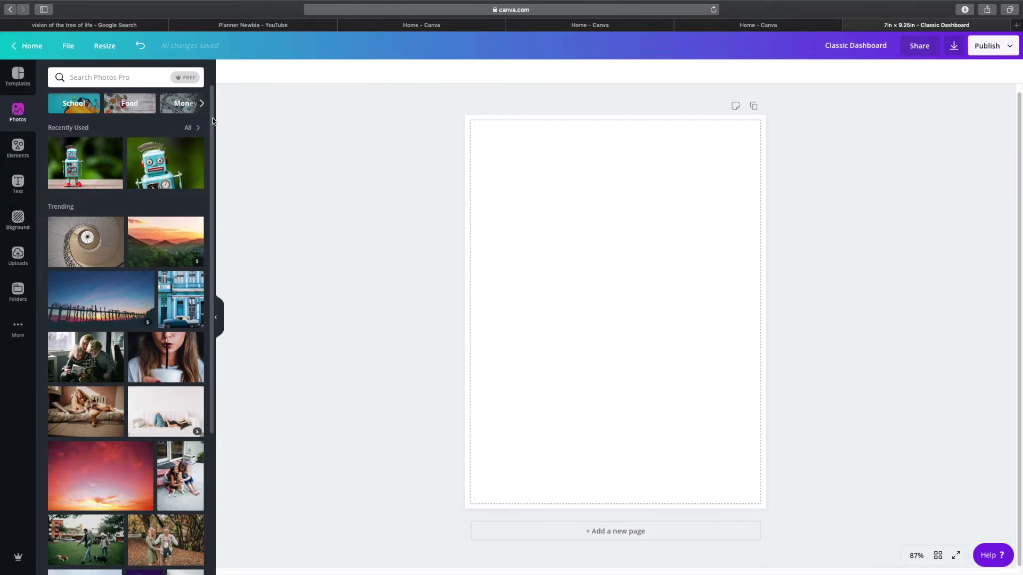
- Search the photo library for "horse"
left_click_drag(212, 121, 213, 138)
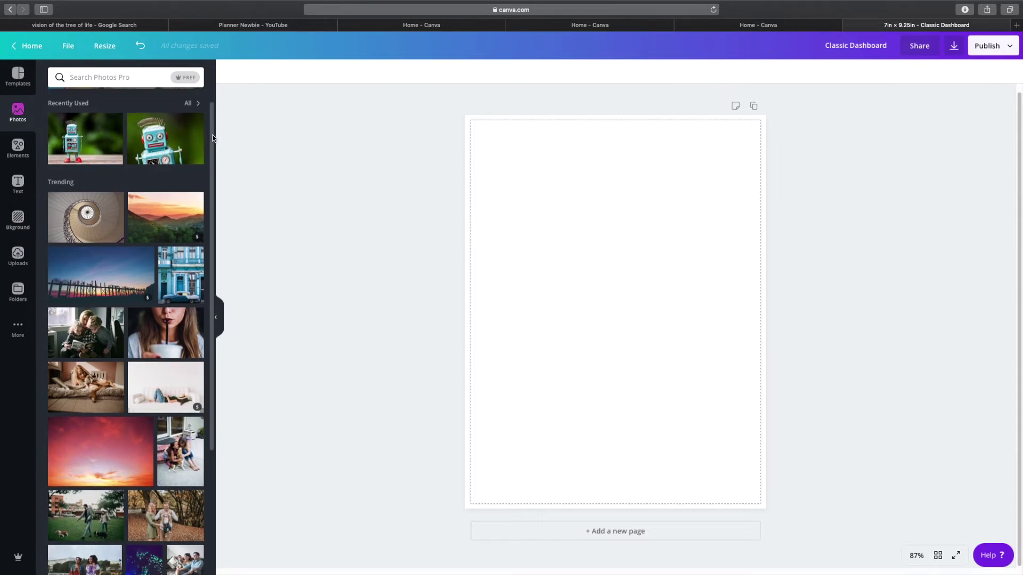
left_click(95, 78)
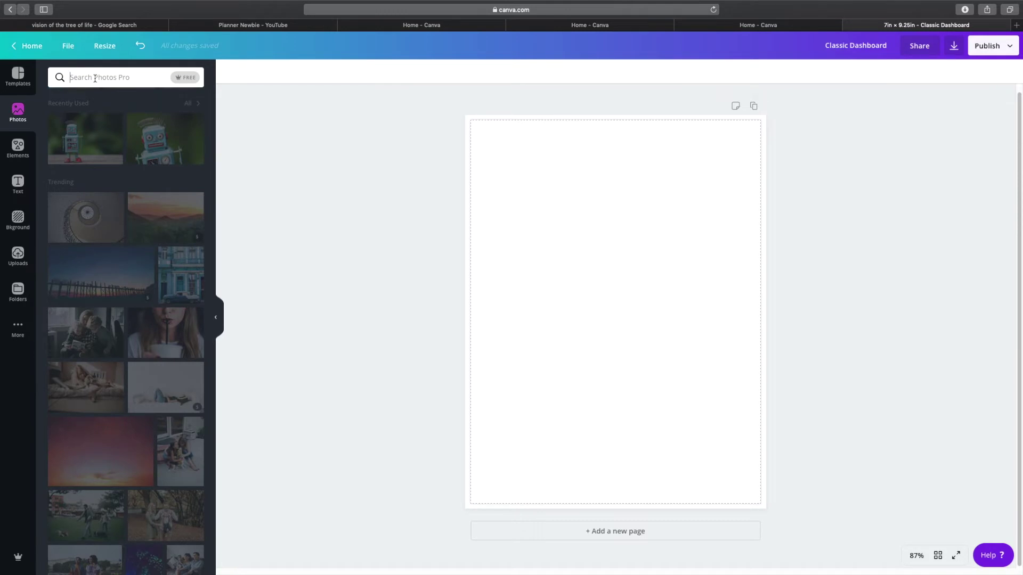
type("horse")
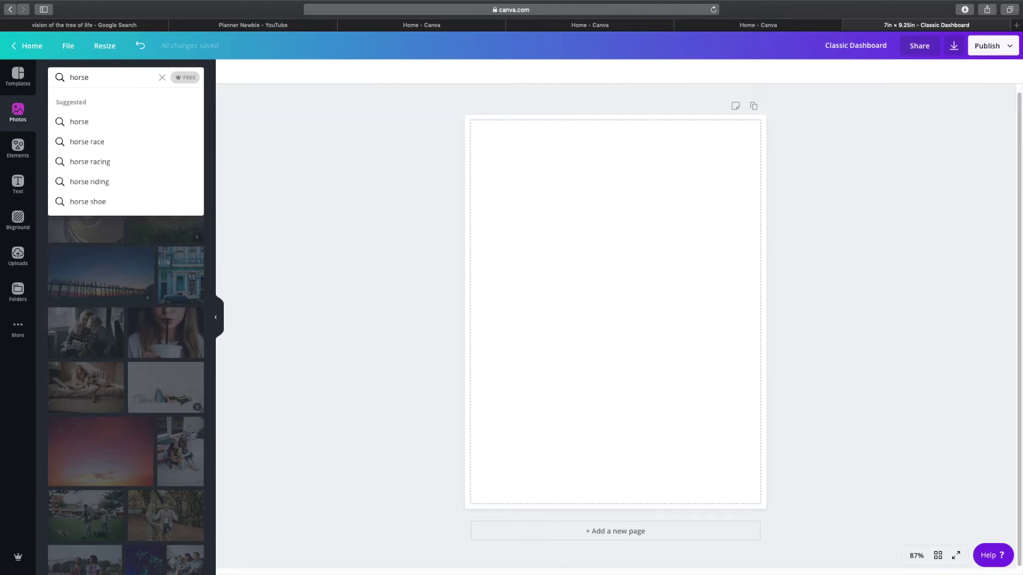
key("Return")
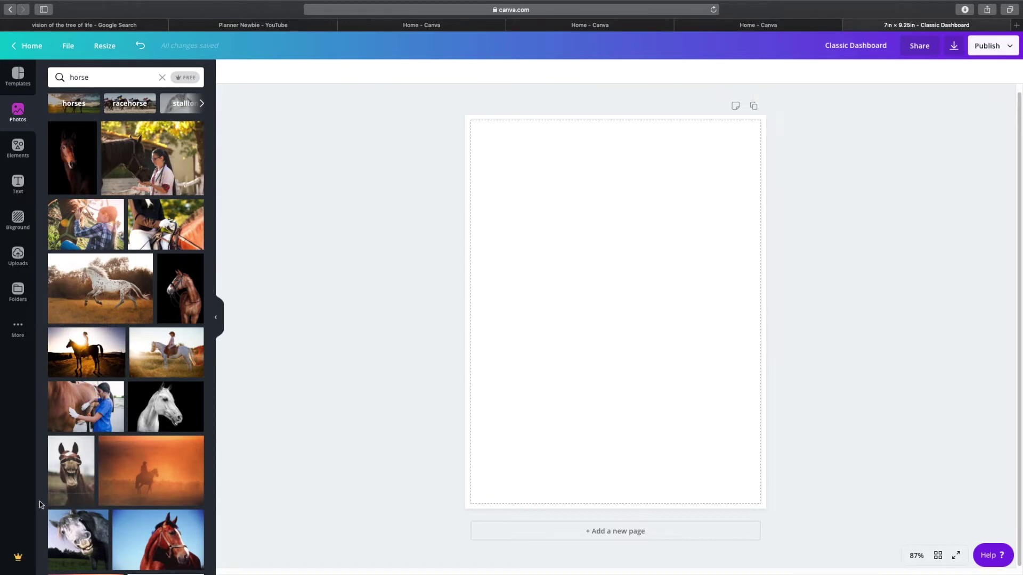
- Try the galloping spotted horse photo as a separate image, enlarge it to span the page width, and undo its placement
left_click(95, 293)
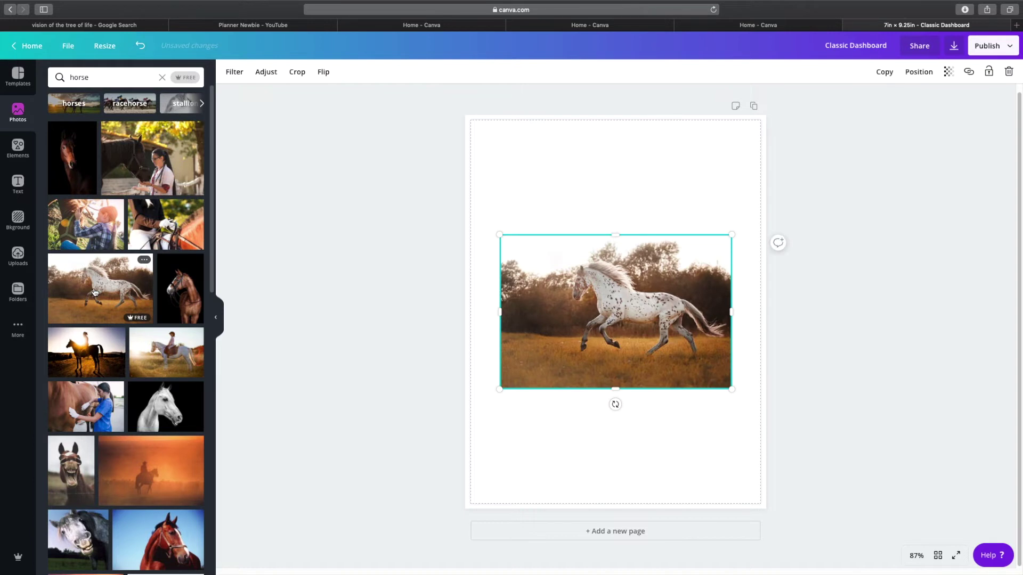
left_click_drag(499, 234, 482, 223)
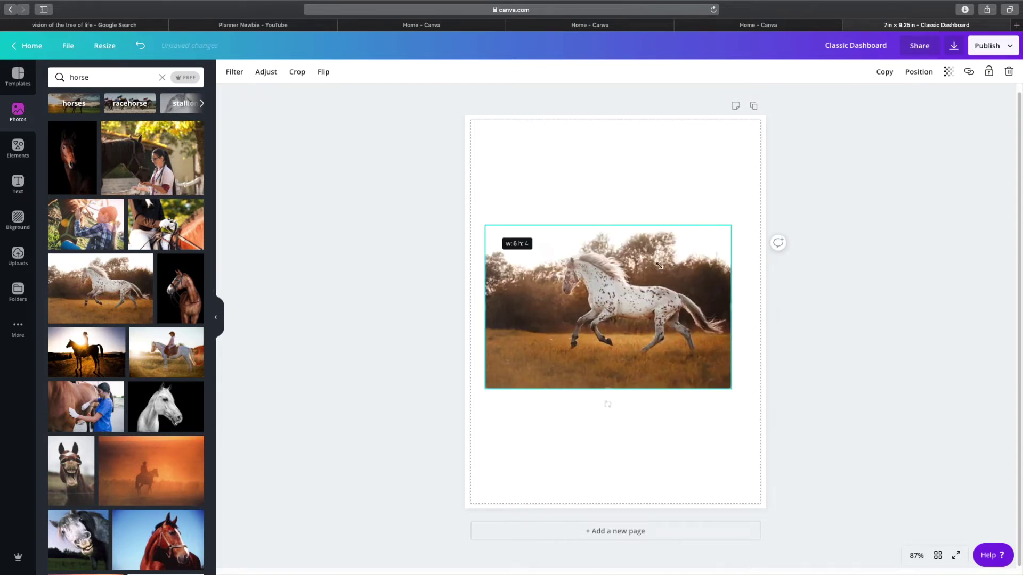
left_click_drag(485, 224, 419, 181)
left_click_drag(671, 283, 621, 292)
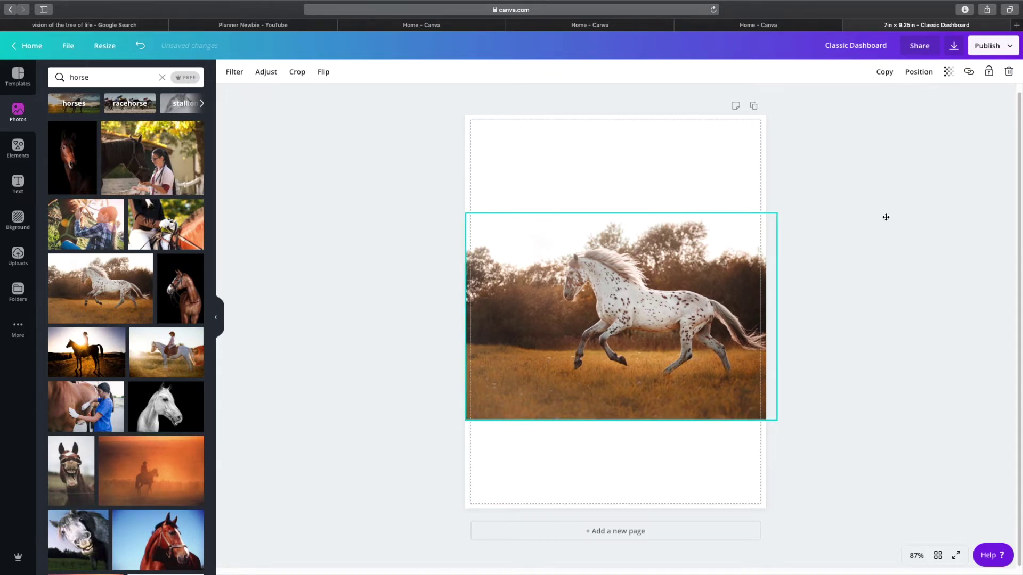
left_click(926, 228)
key("super+z")
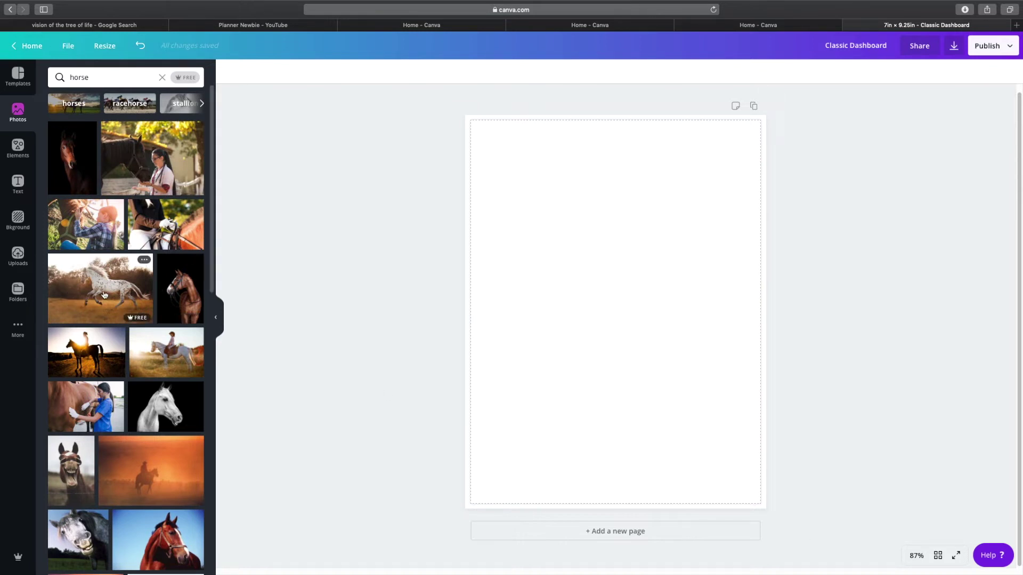
- Set the galloping spotted horse photo as the full-page background, testing it with an undo and redo
left_click_drag(104, 294, 426, 294)
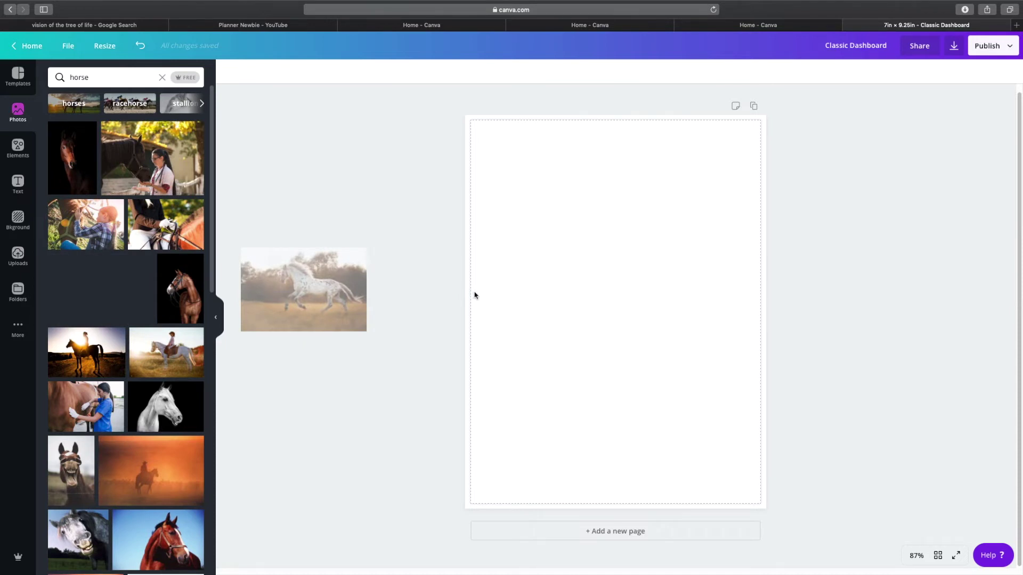
left_click_drag(479, 296, 481, 293)
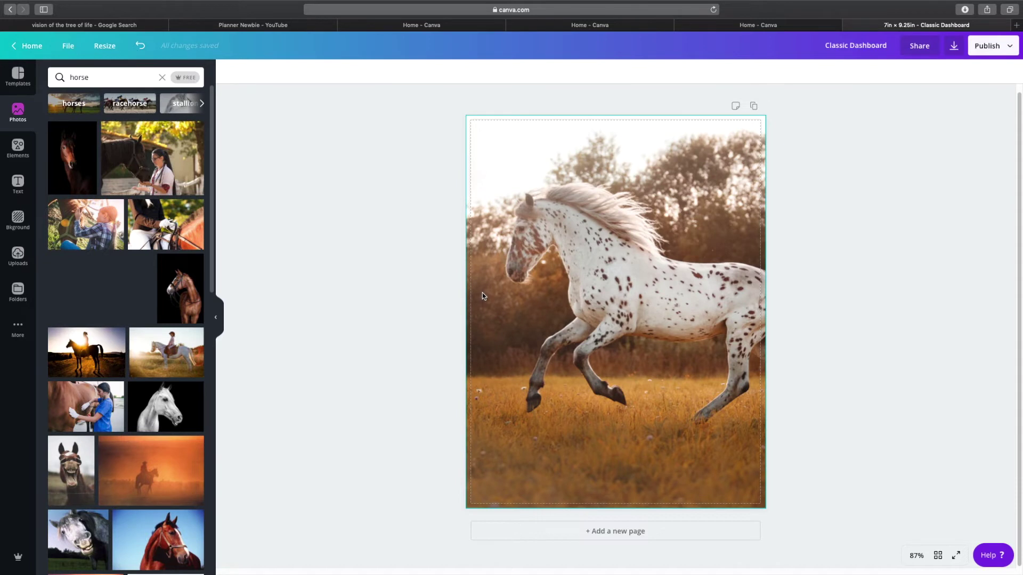
key("super+z")
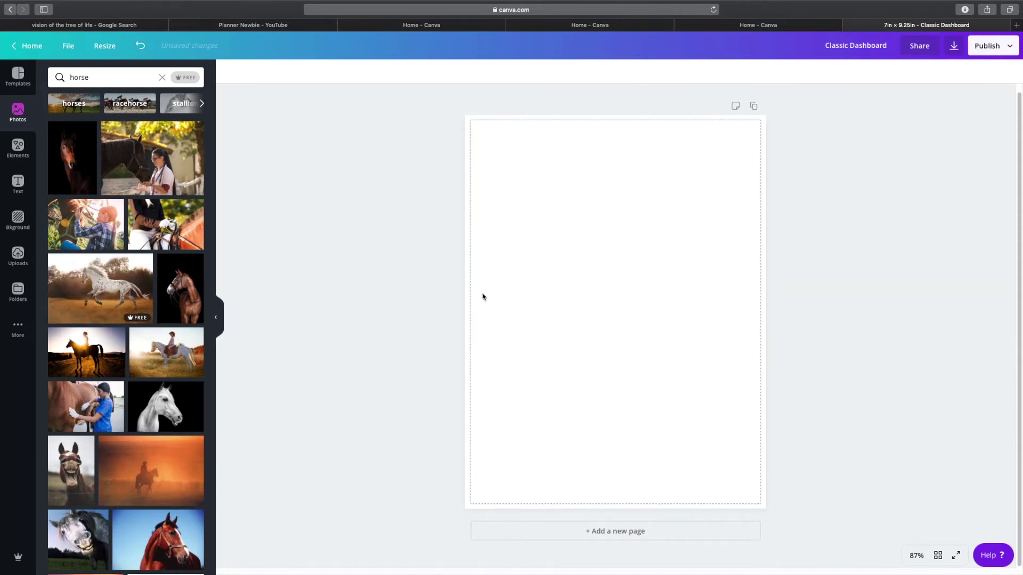
key("super+shift+z")
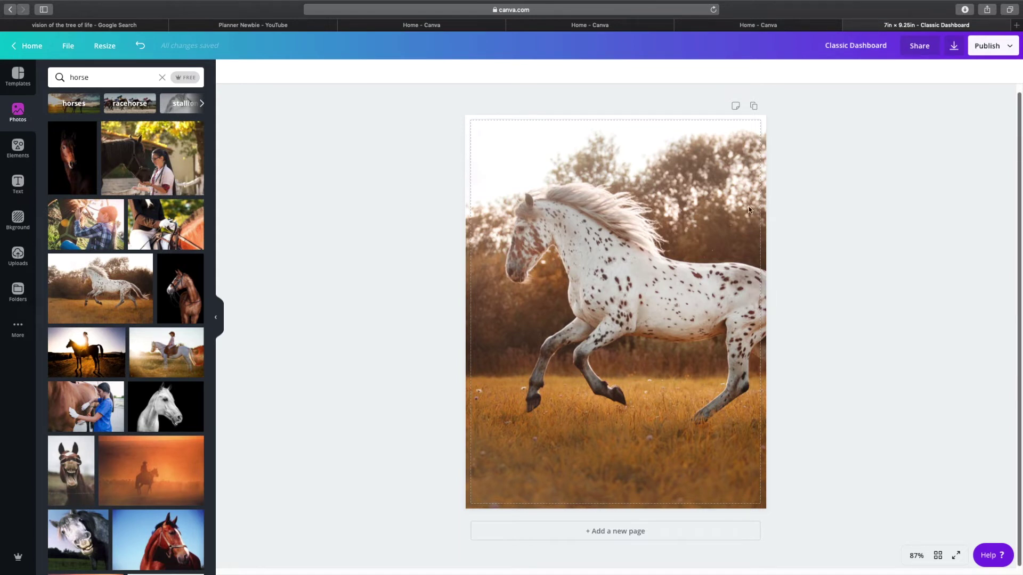
- Shift the horse background photo to the left within its crop so more of the horse's hindquarters fit on the page
double_click(638, 309)
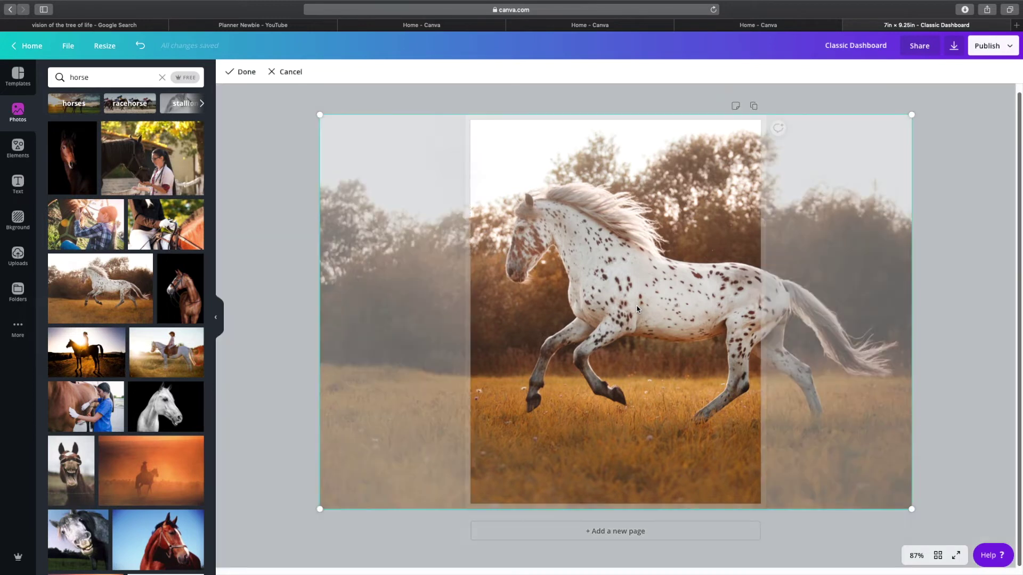
left_click_drag(687, 320, 658, 321)
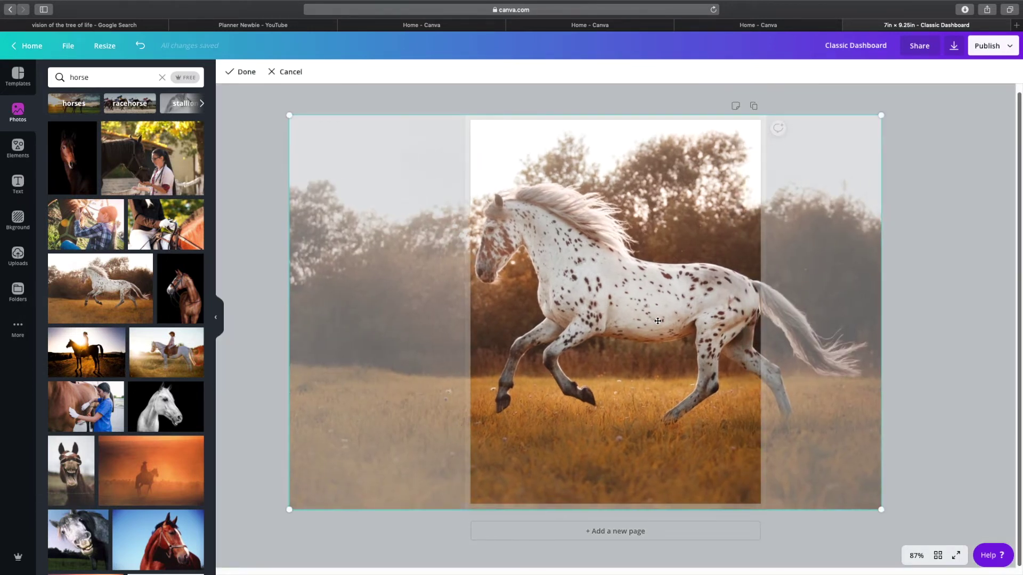
key("Return")
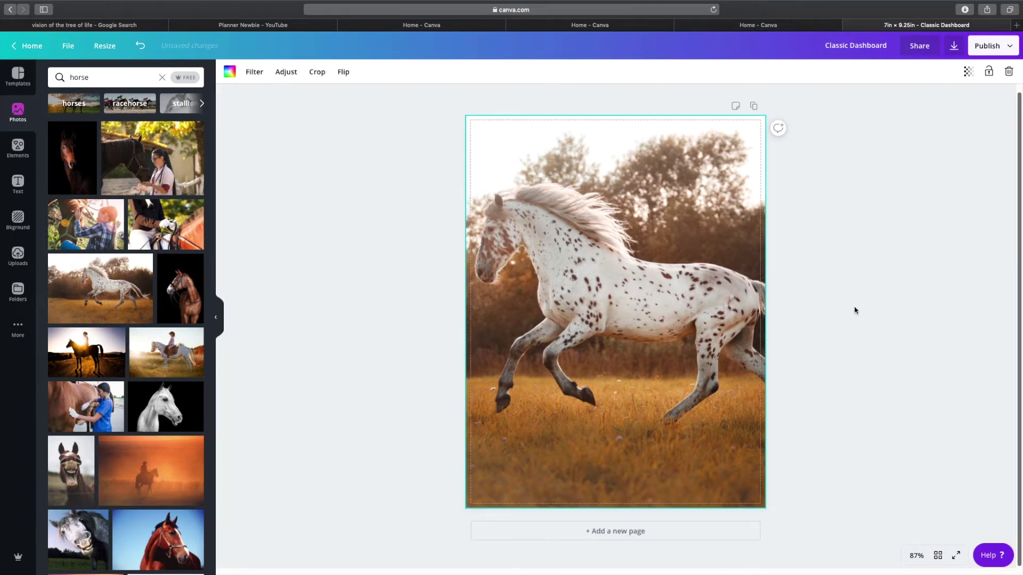
left_click(830, 357)
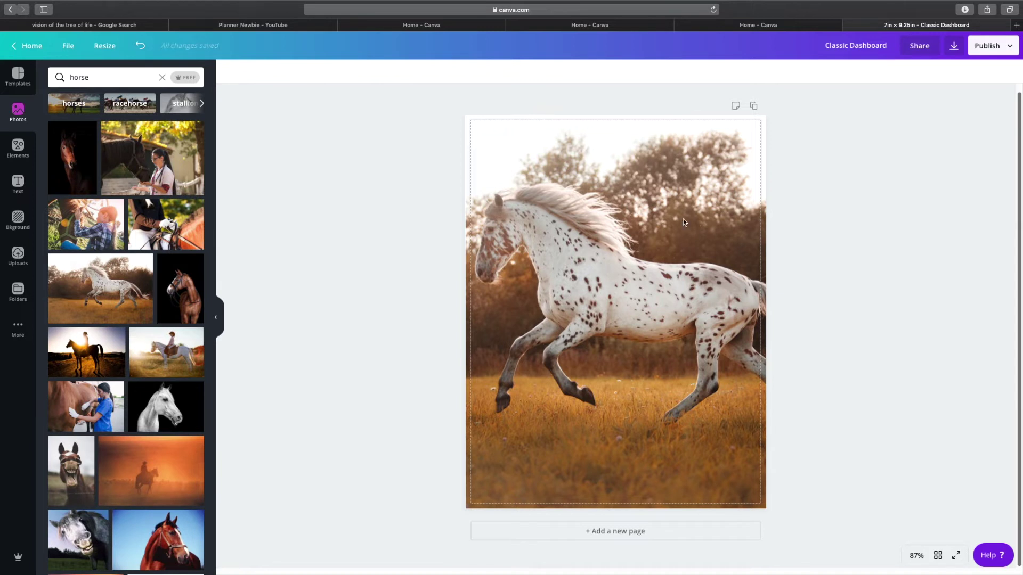
- Add the green, grey and yellow brush-stroke graphic from the Icons elements to the page
left_click(17, 147)
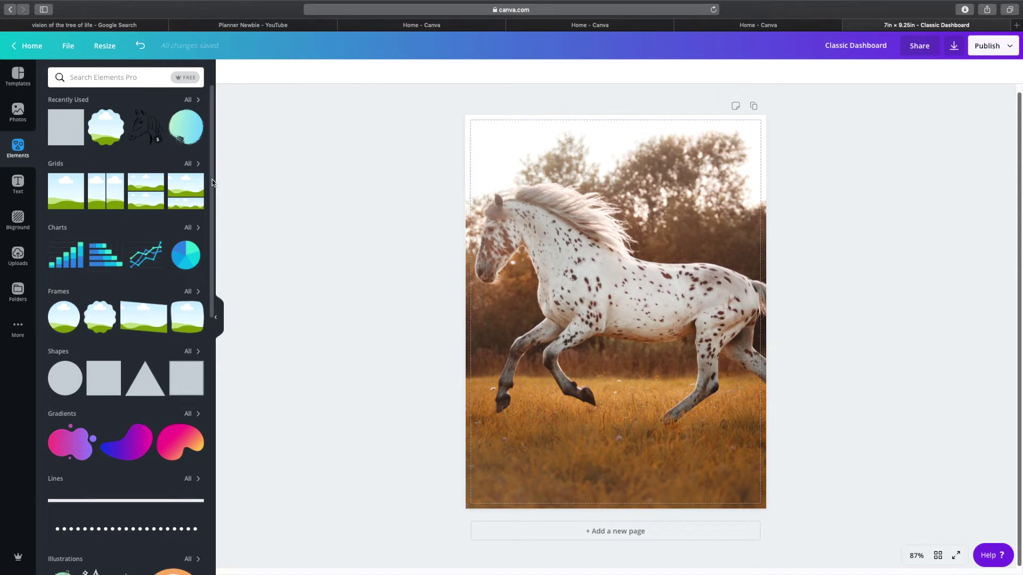
scroll(214, 206, "down", 2)
left_click_drag(214, 207, 209, 292)
scroll(176, 319, "down", 3)
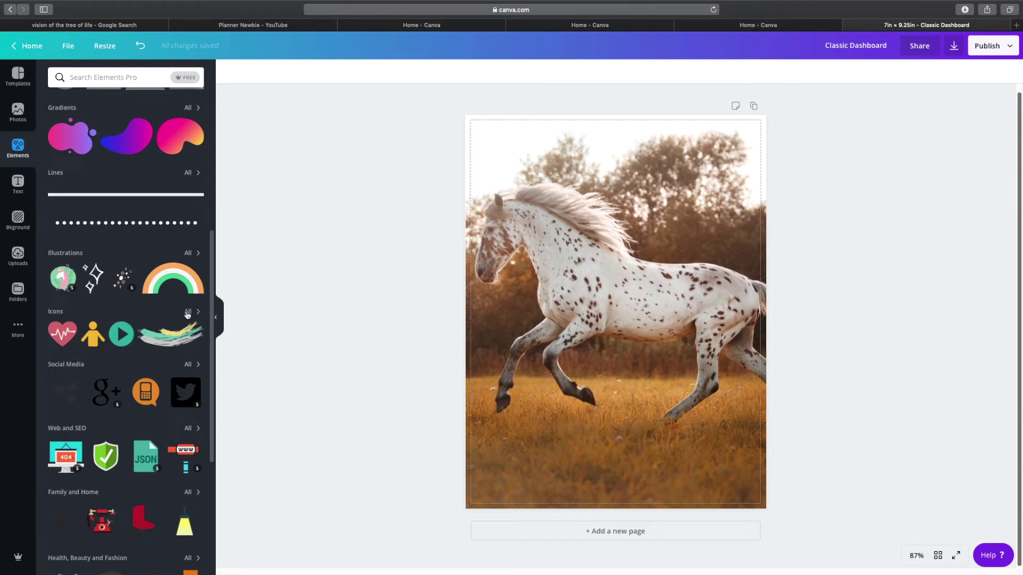
left_click(187, 313)
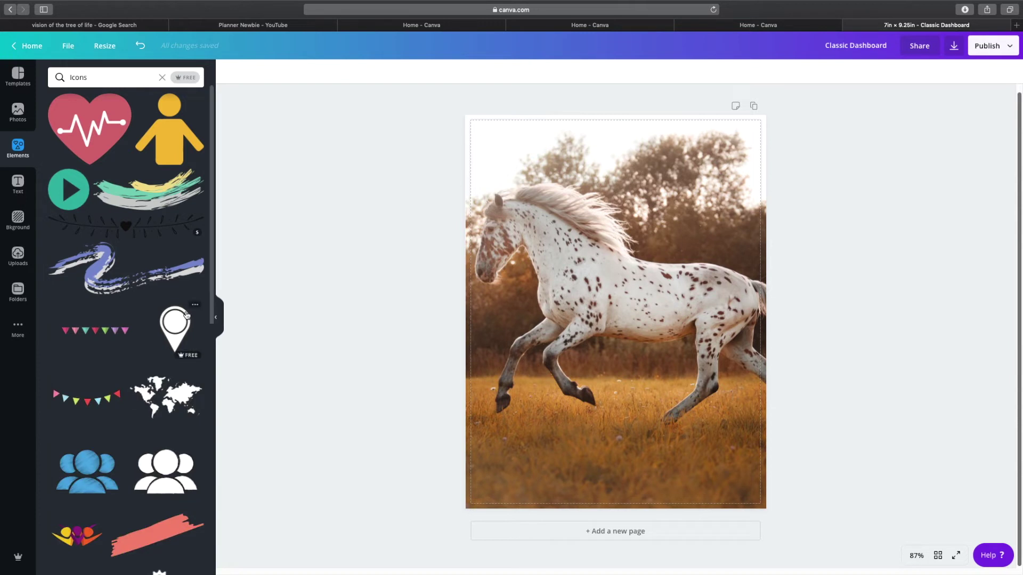
left_click(142, 198)
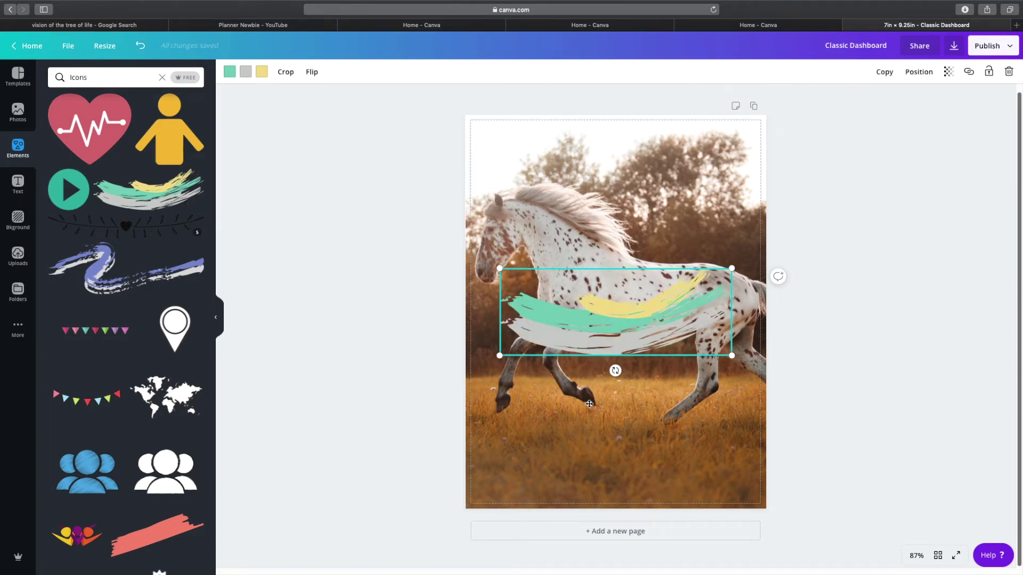
- Position the brush-stroke graphic centred over the grass near the page's lower edge
left_click_drag(590, 340, 590, 457)
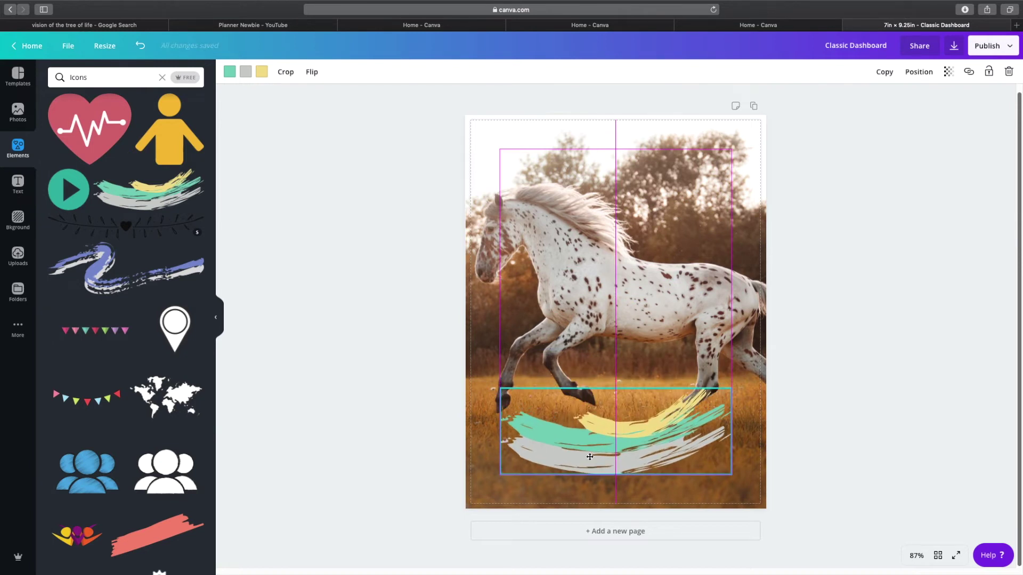
left_click_drag(590, 452, 586, 351)
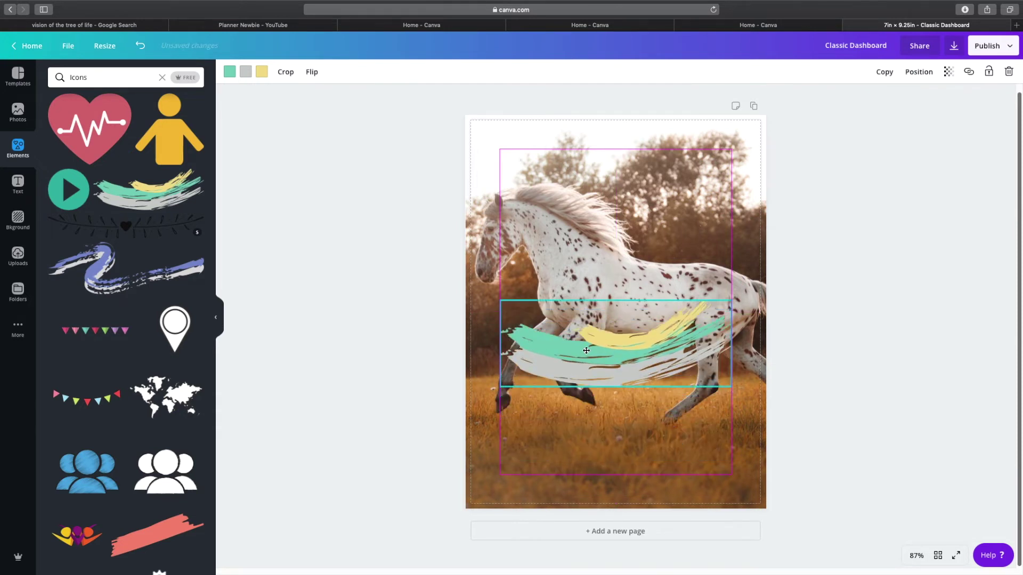
mouse_move(586, 313)
left_mouse_down()
mouse_move(587, 294)
mouse_move(585, 341)
mouse_move(575, 331)
mouse_move(593, 313)
mouse_move(581, 336)
mouse_move(586, 481)
left_mouse_up()
left_click_drag(589, 375, 589, 375)
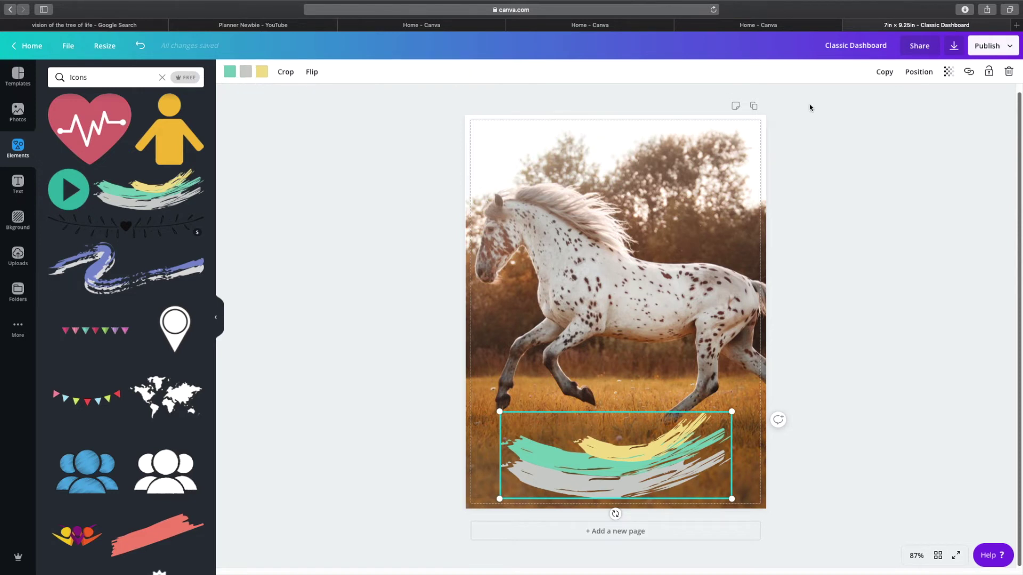
- Try the brush-stroke graphic at a transparency of 61, and delete it from the page
left_click(955, 81)
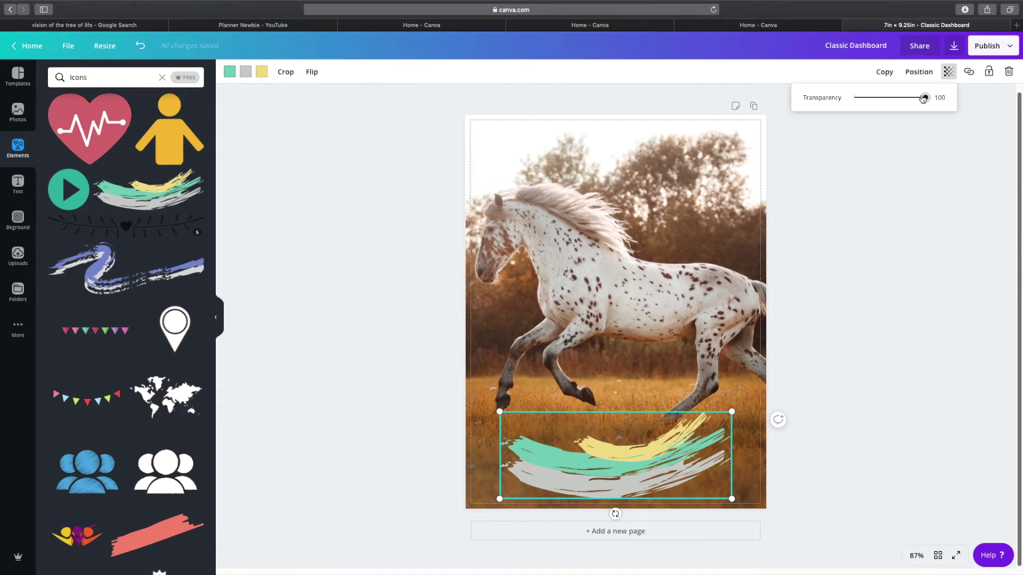
left_click(857, 99)
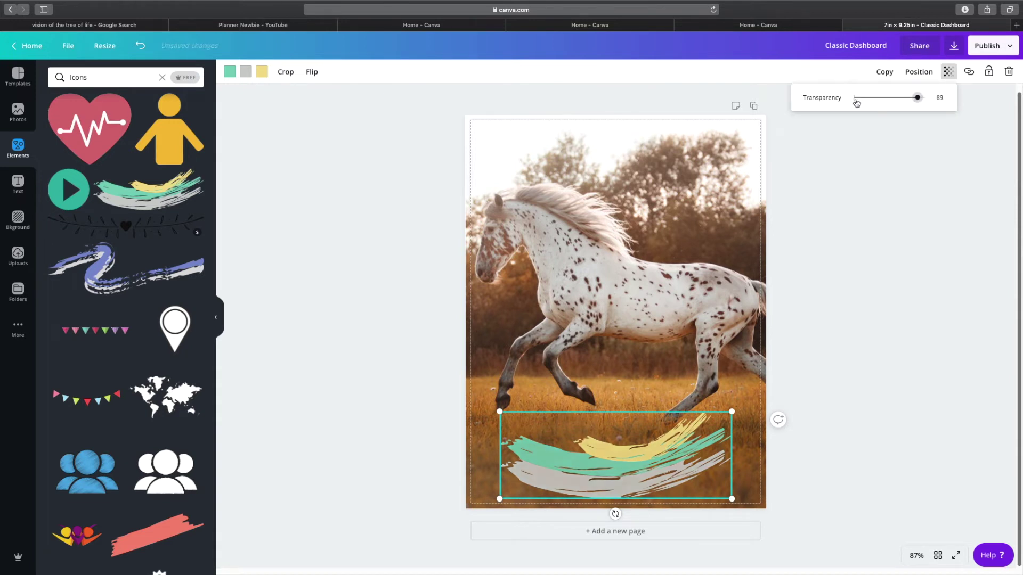
left_click_drag(859, 103, 901, 108)
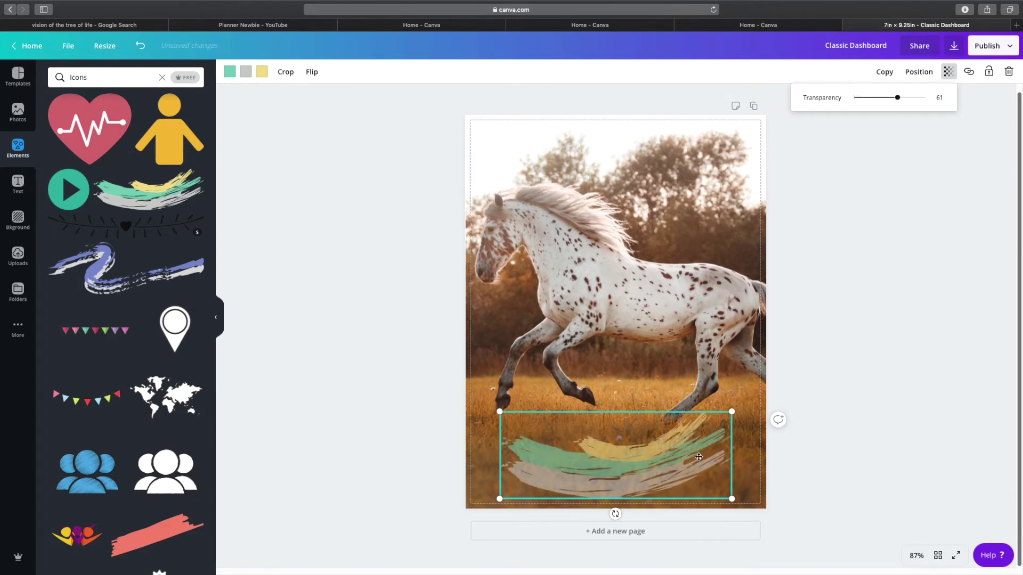
left_click(674, 450)
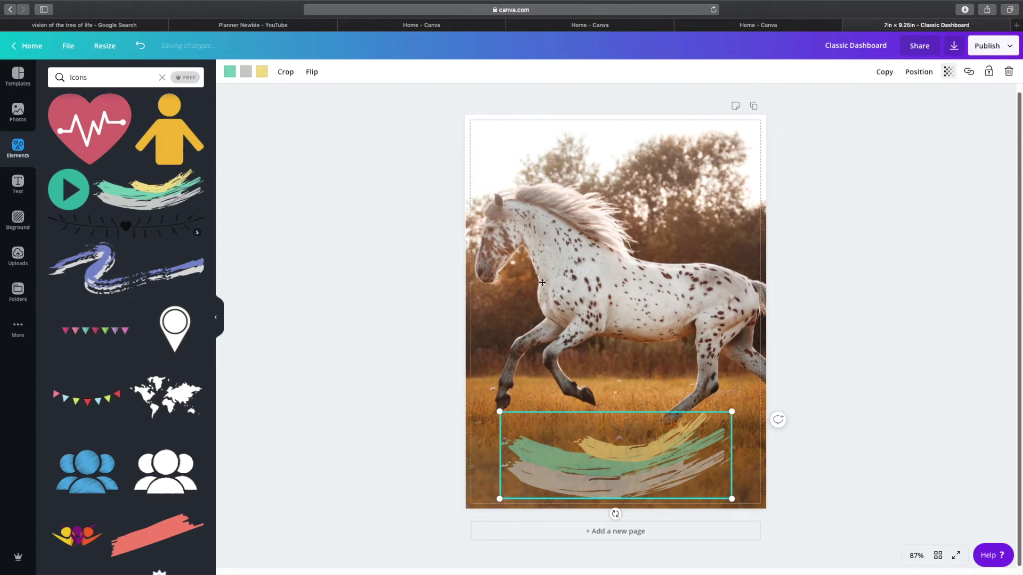
key("Delete")
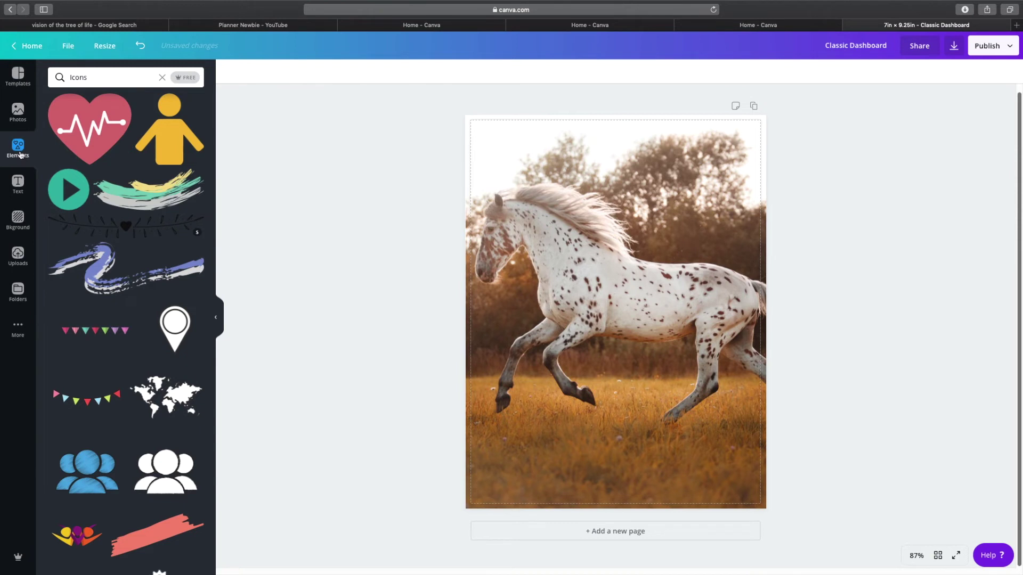
- Clear the Icons search and add a plain square from the basic shapes to the page
left_click(161, 81)
left_click(270, 181)
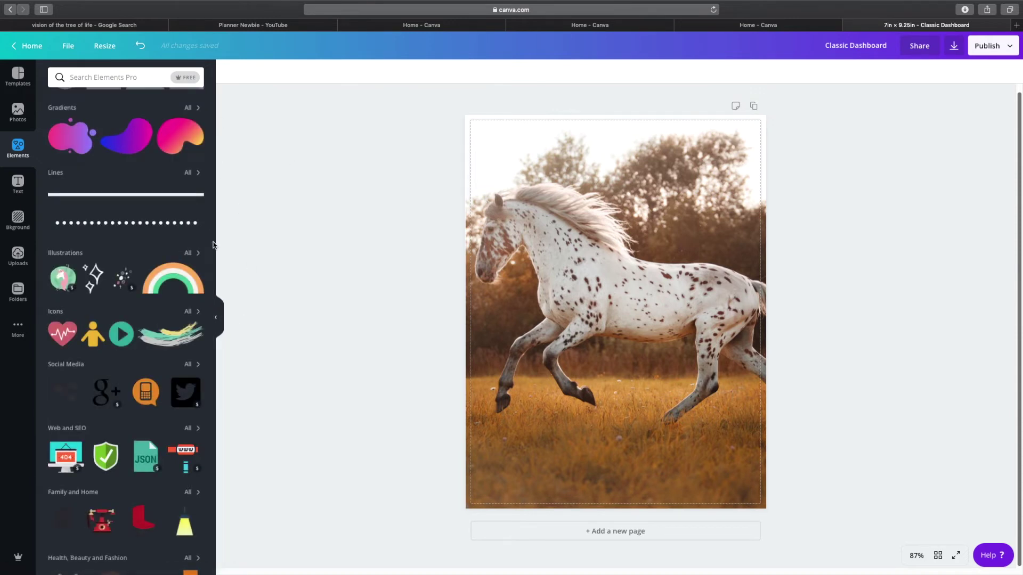
scroll(214, 123, "up", 3)
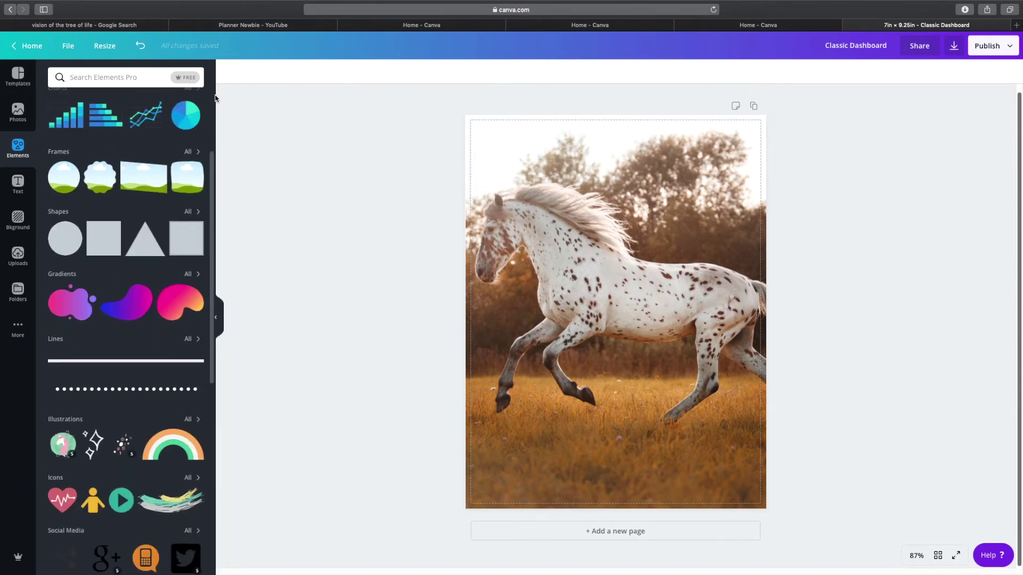
scroll(215, 98, "up", 2)
scroll(68, 308, "up", 2)
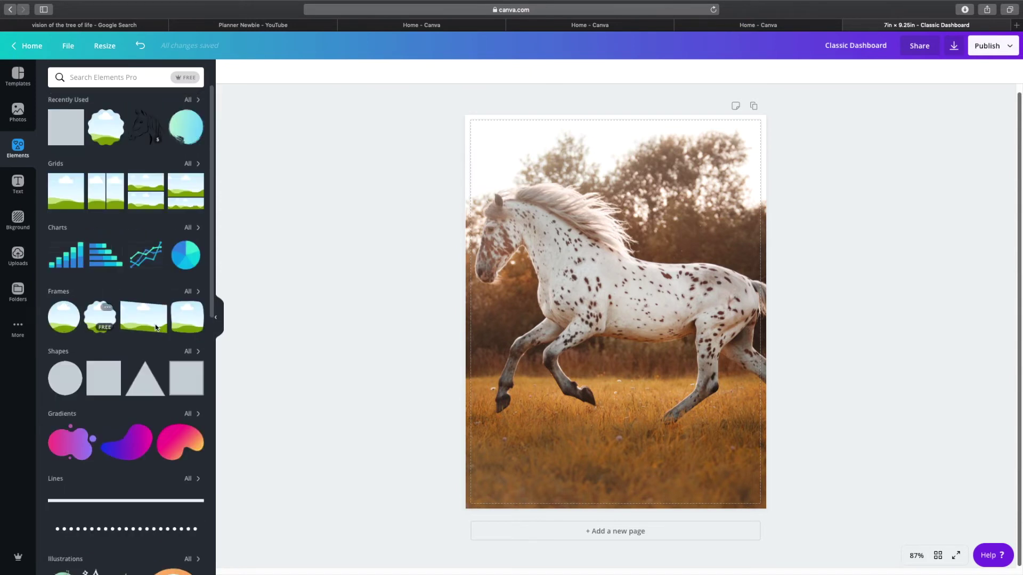
left_click(104, 377)
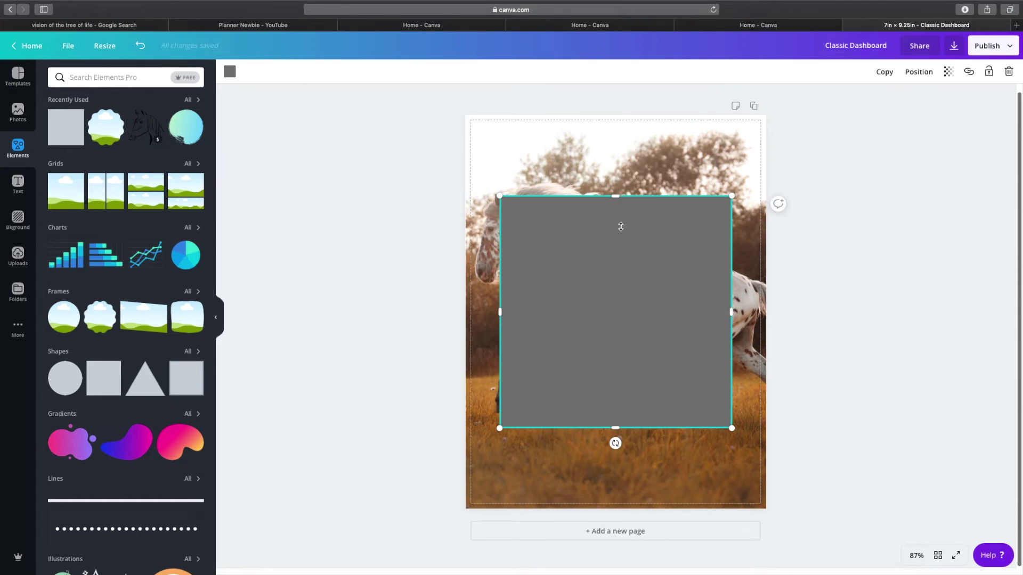
- Flatten the grey square into a band, place it below the horse's hooves, and stretch it past both side edges of the page
left_click_drag(615, 196, 660, 296)
left_click_drag(570, 339, 626, 328)
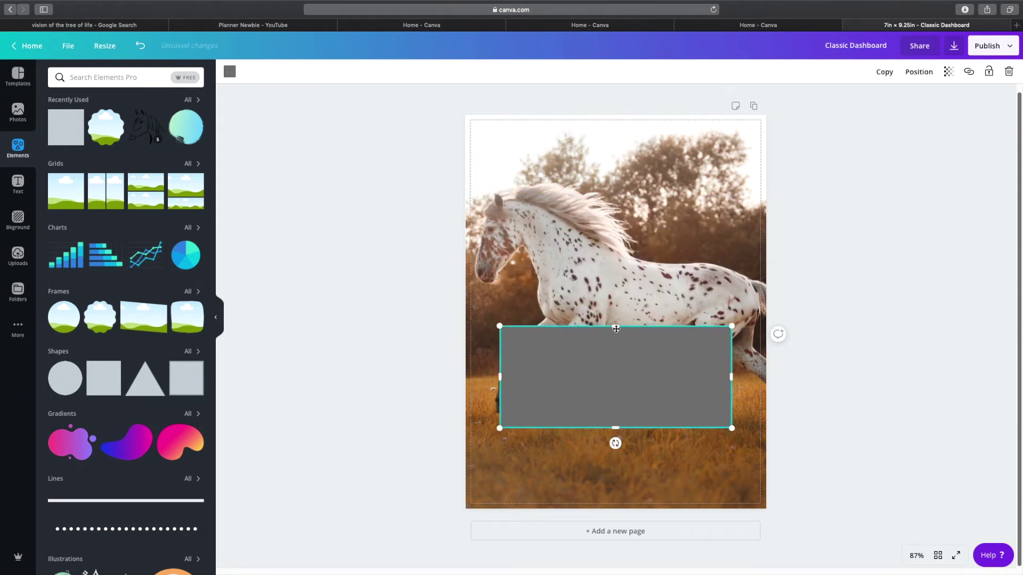
left_click_drag(615, 326, 619, 356)
mouse_move(639, 396)
left_mouse_down()
mouse_move(629, 401)
mouse_move(629, 466)
mouse_move(619, 401)
left_mouse_up()
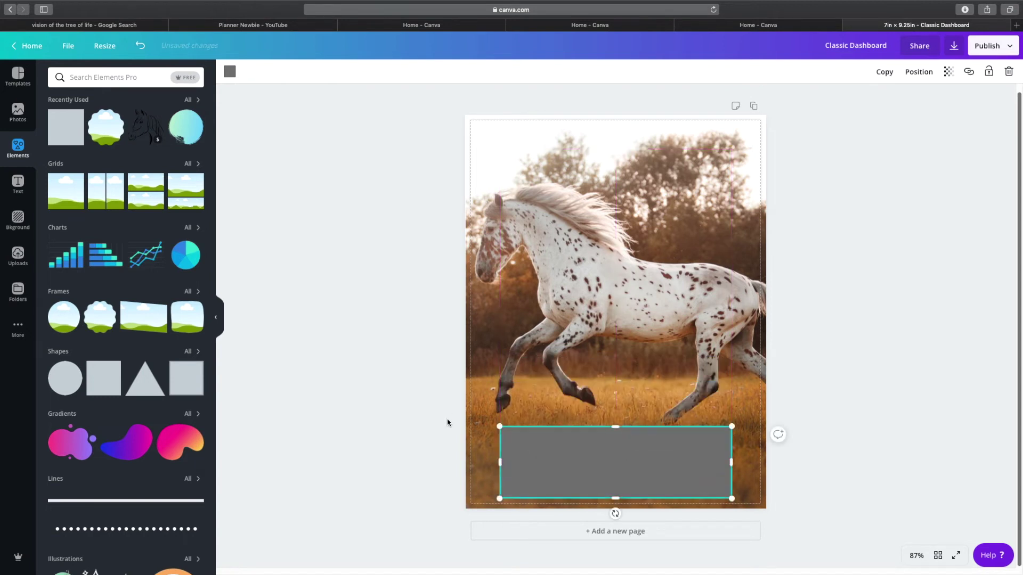
left_click_drag(500, 462, 446, 463)
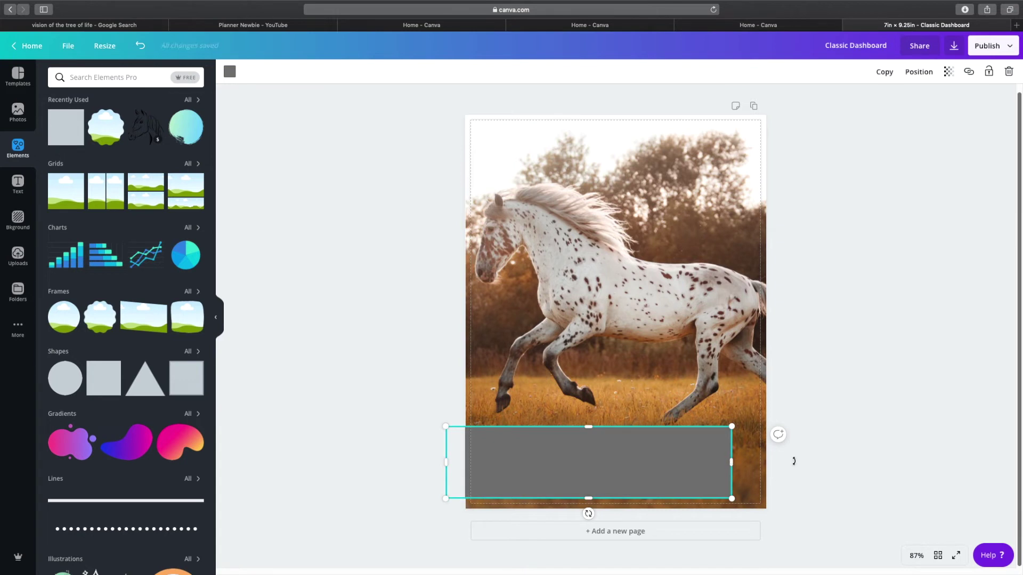
left_click_drag(794, 462, 799, 464)
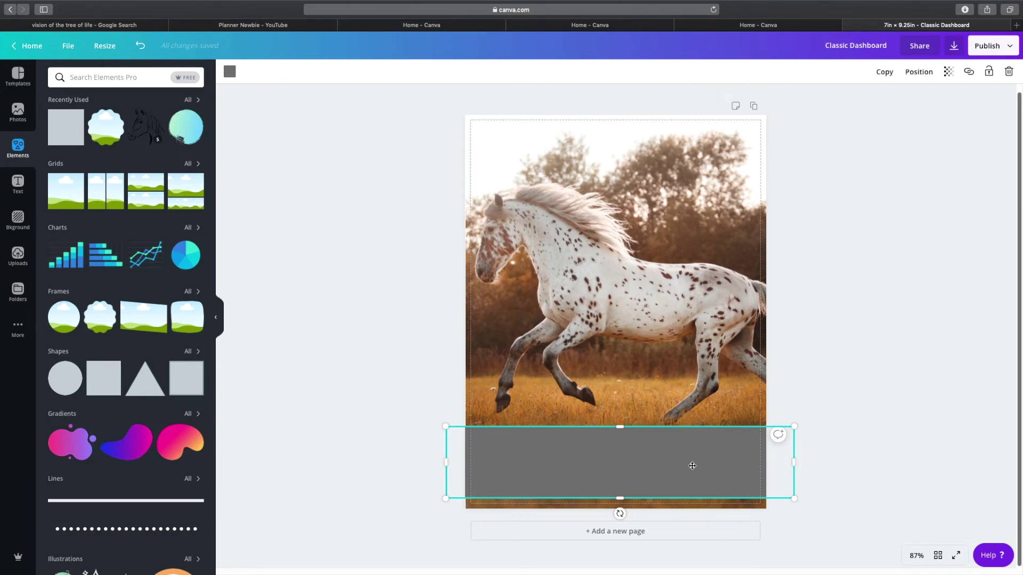
- Recolour the band below the horse with the custom muted brown #926e59
left_click(230, 73)
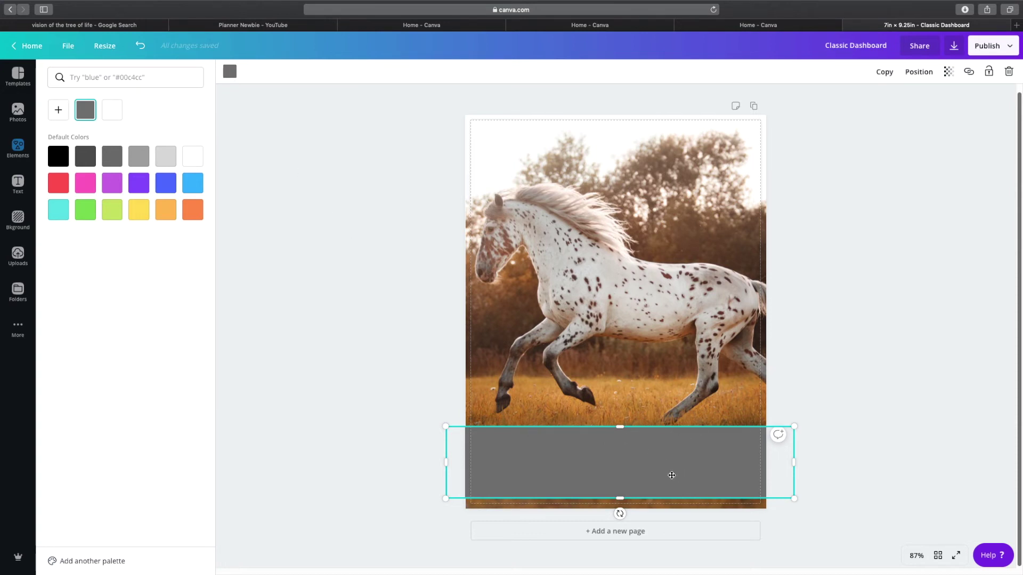
left_click(193, 210)
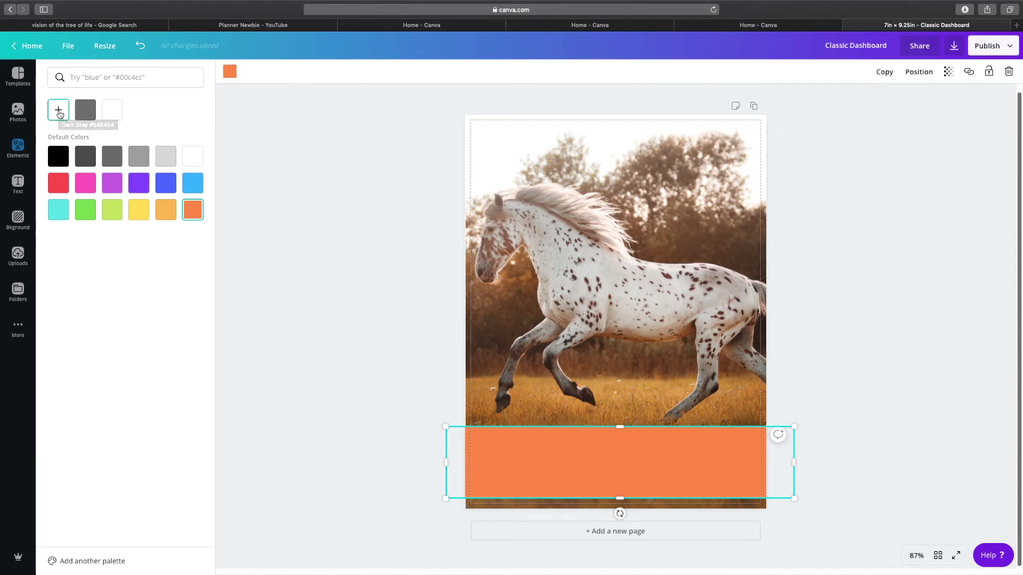
left_click(58, 111)
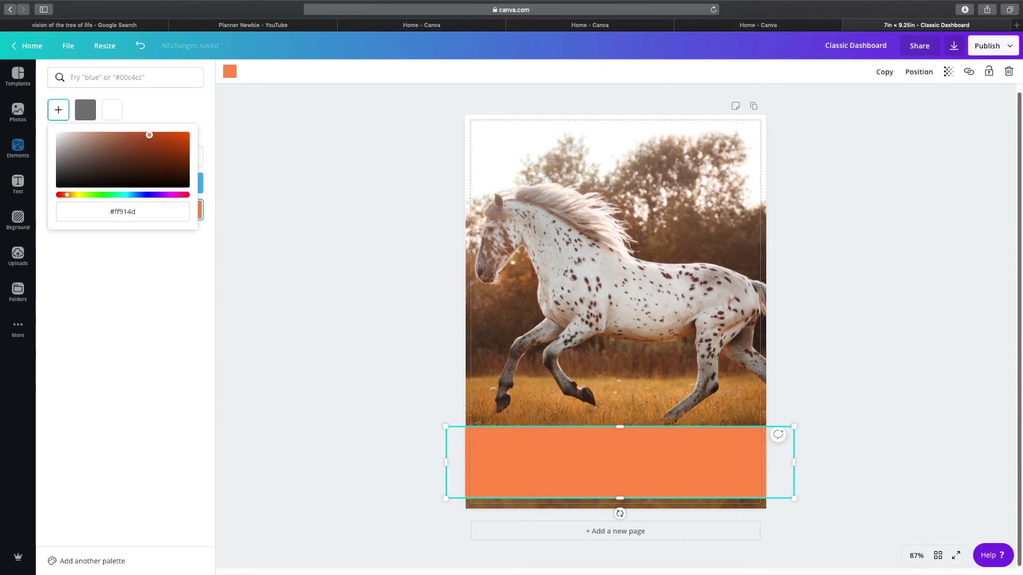
left_click_drag(149, 135, 117, 136)
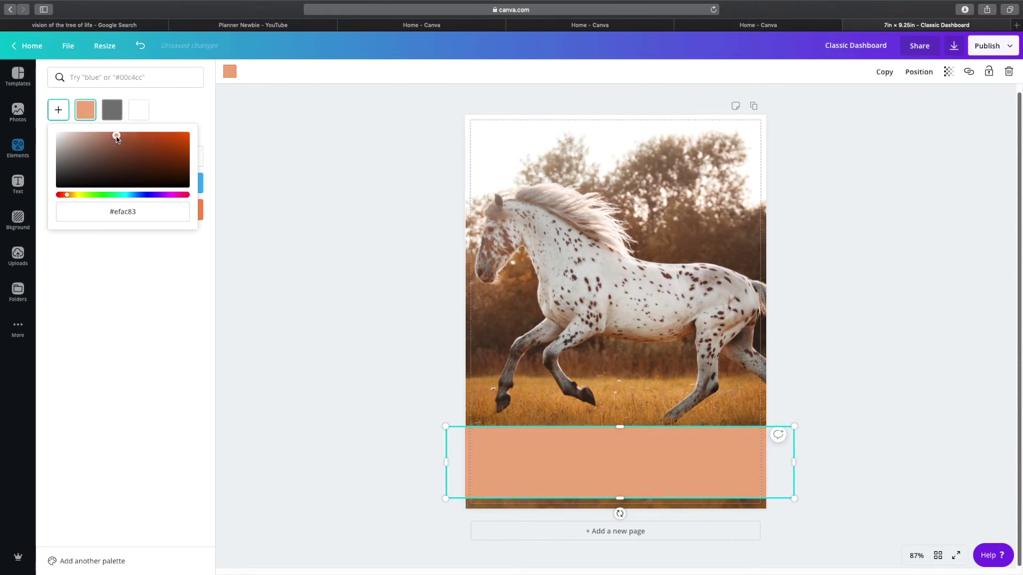
left_click_drag(116, 135, 108, 156)
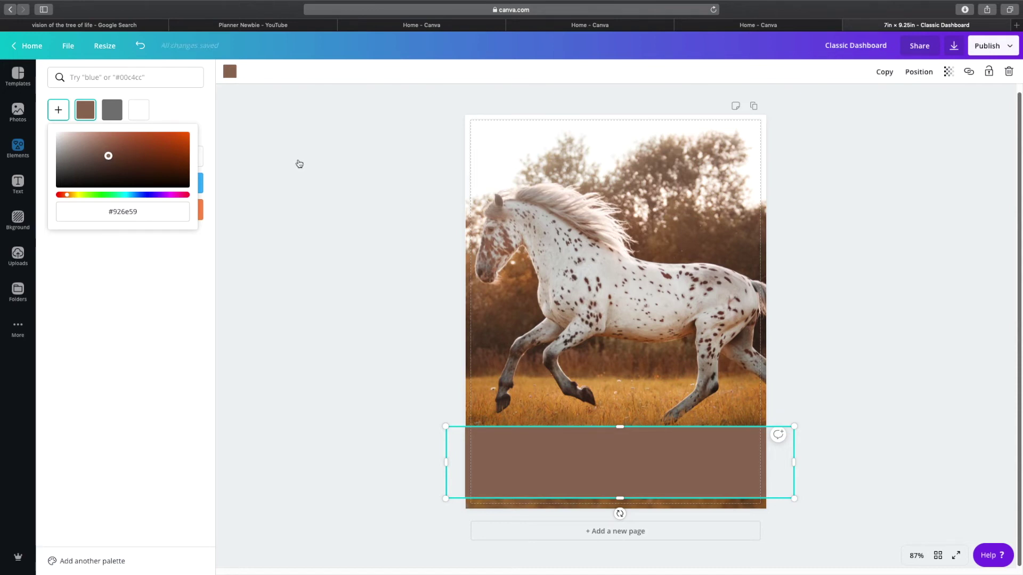
left_click(294, 191)
left_click(290, 191)
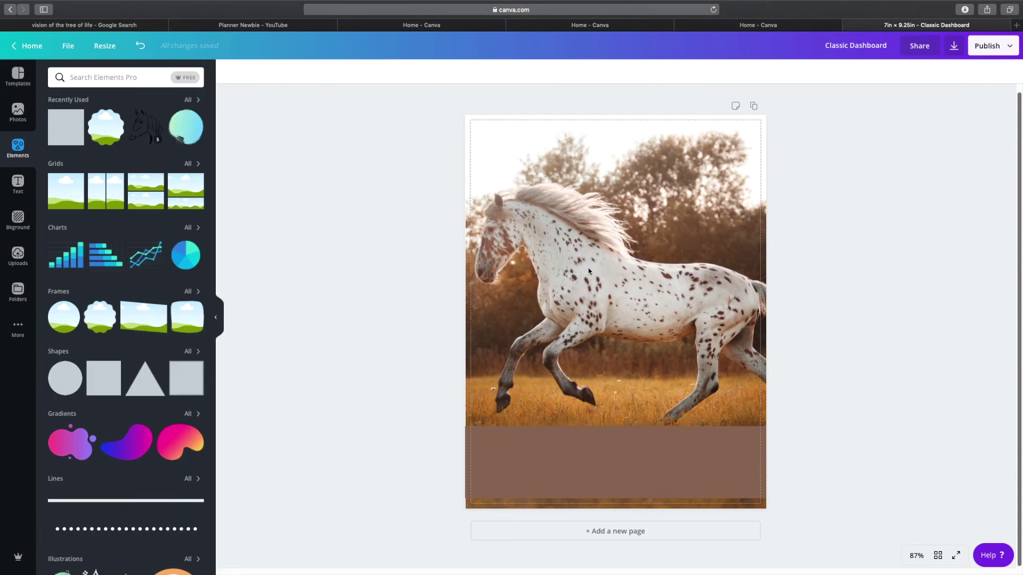
- Set the brown band's transparency to 65 so the grass shows through it
left_click(757, 470)
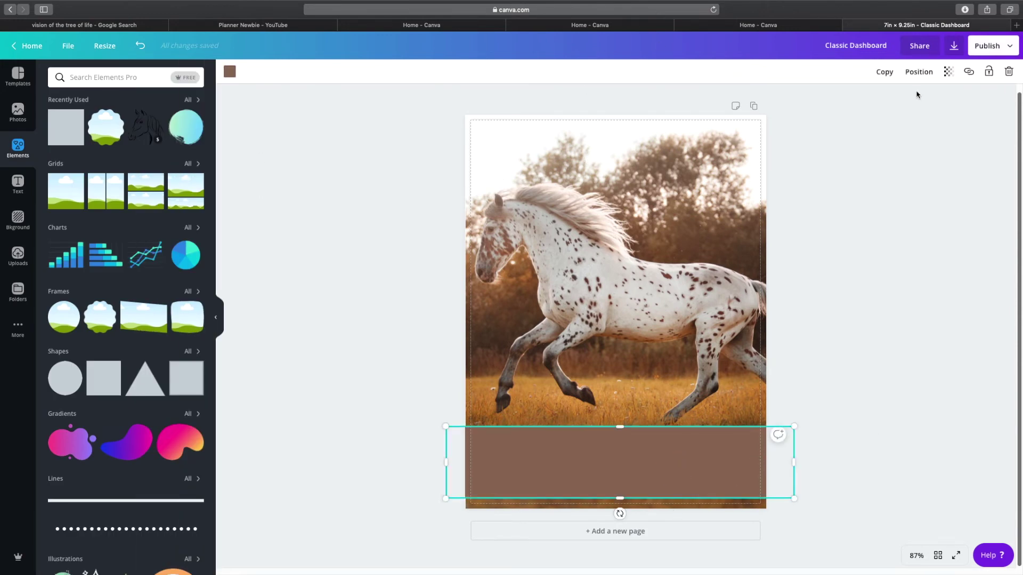
left_click(949, 75)
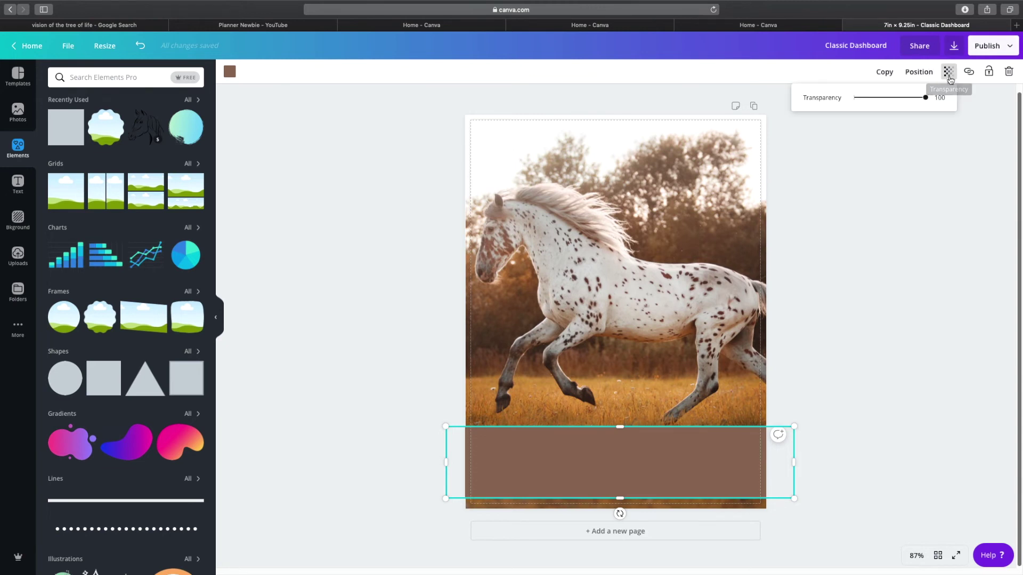
left_click(916, 101)
left_click_drag(913, 100, 900, 100)
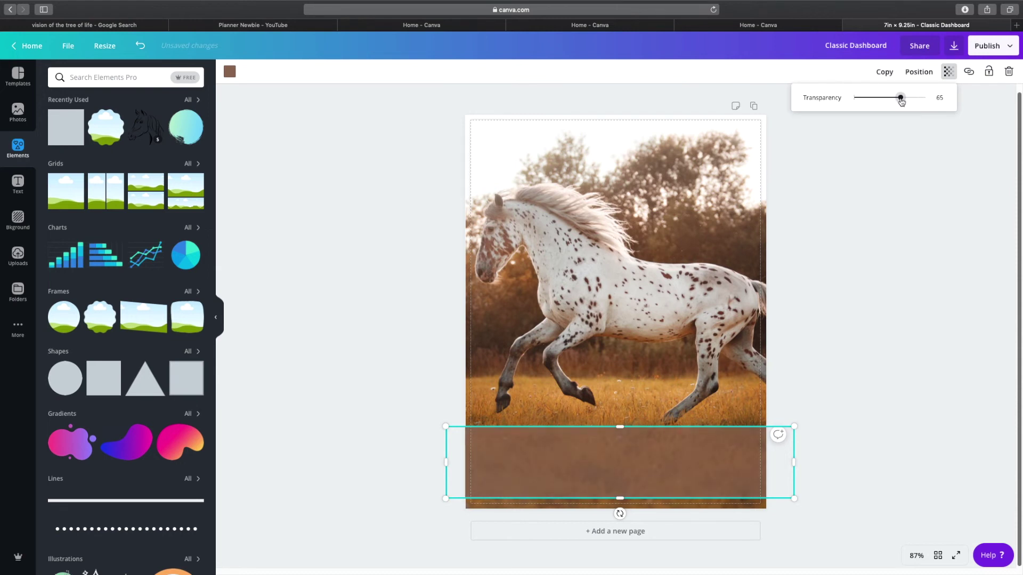
left_click(903, 312)
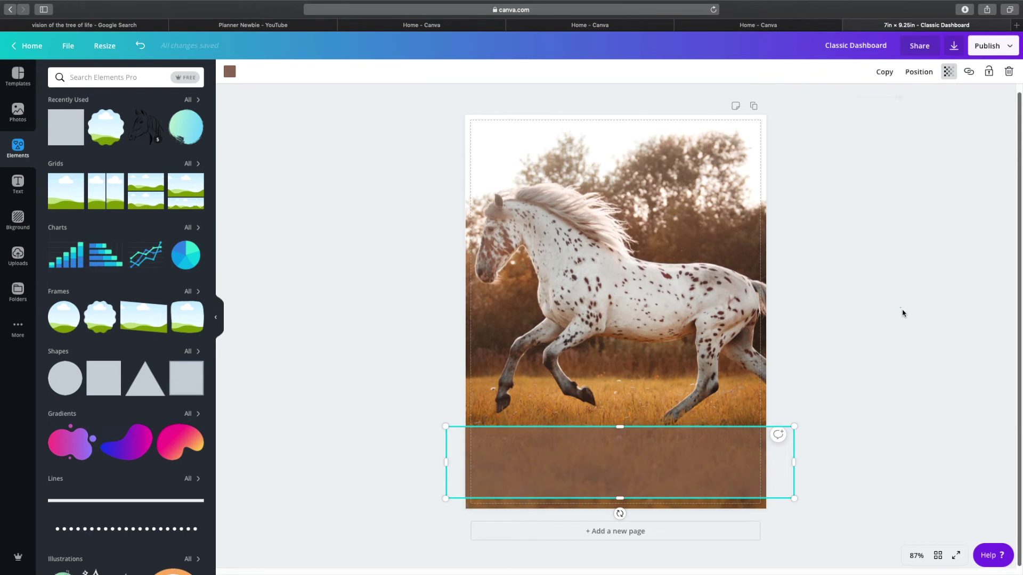
left_click(890, 390)
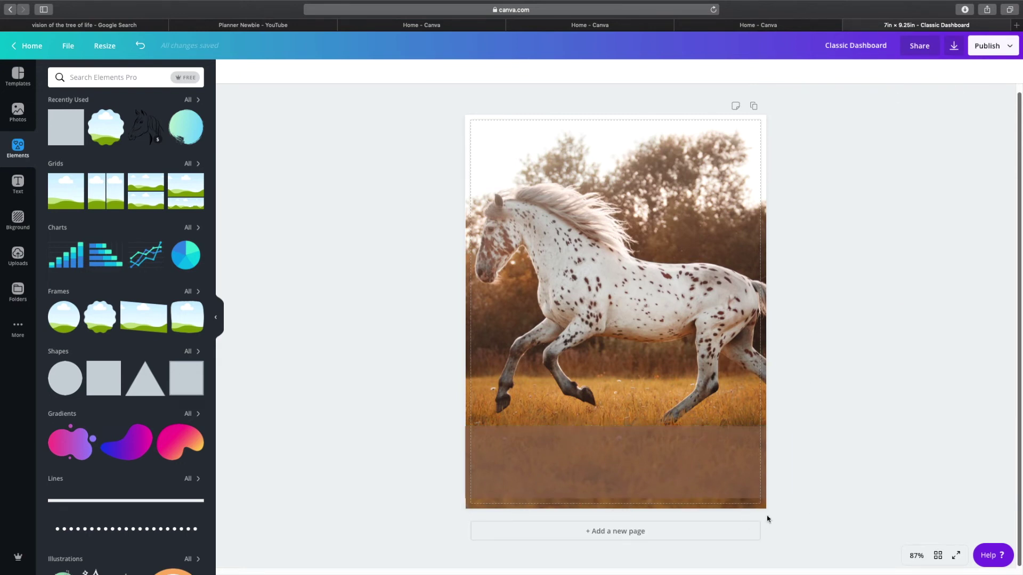
- Browse the text styles and add a default heading text box to the page
left_click(18, 184)
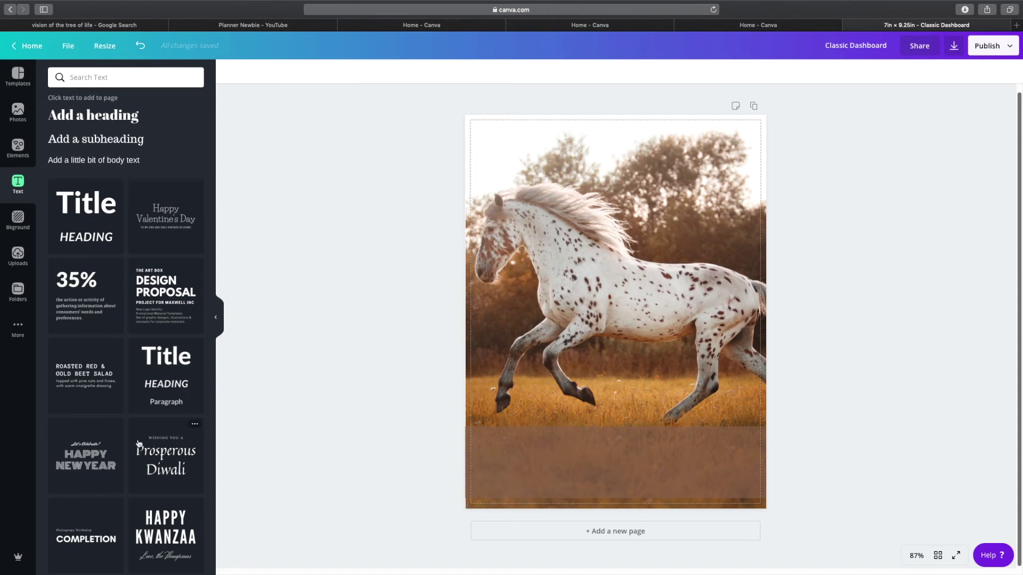
scroll(176, 418, "down", 2)
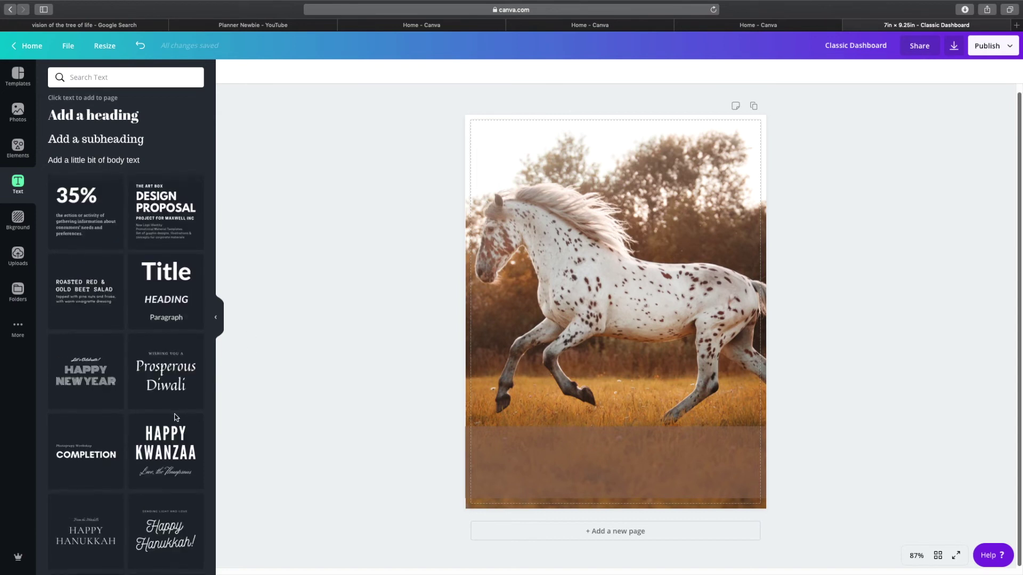
scroll(176, 417, "down", 3)
scroll(176, 417, "down", 3)
scroll(168, 462, "up", 8)
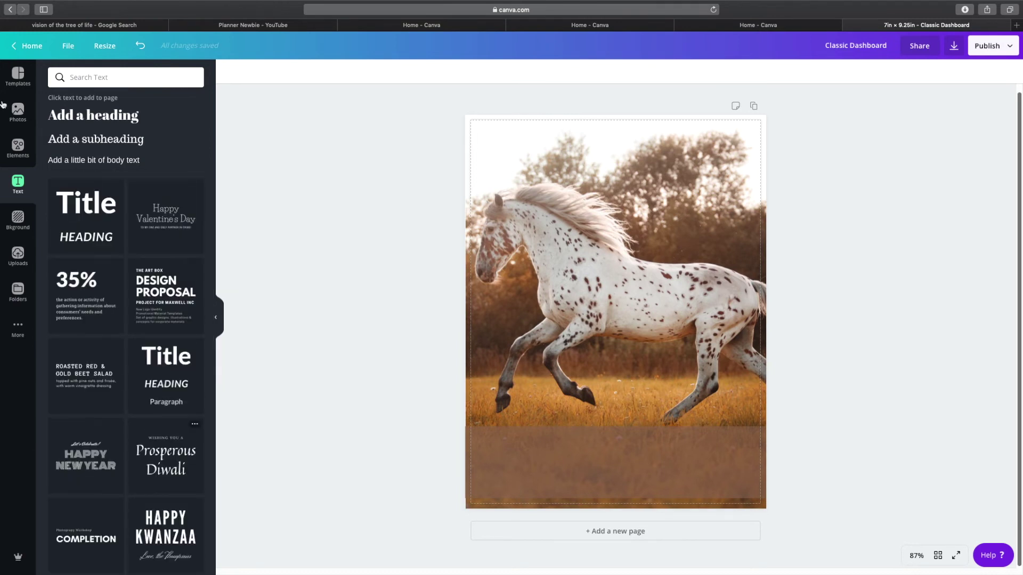
left_click(98, 119)
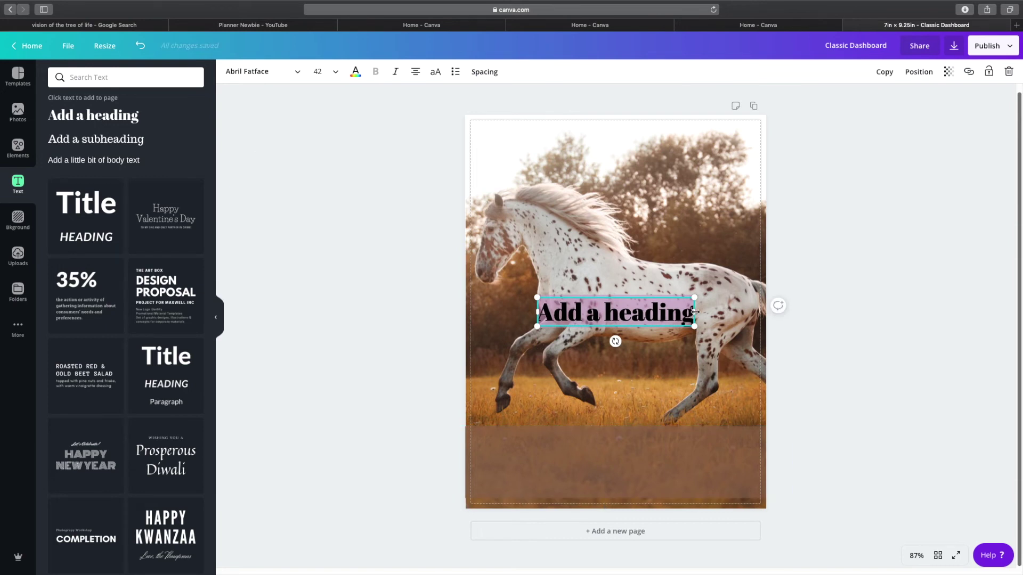
- Widen the heading text box so it extends further toward the horse's hindquarters
left_click(695, 311)
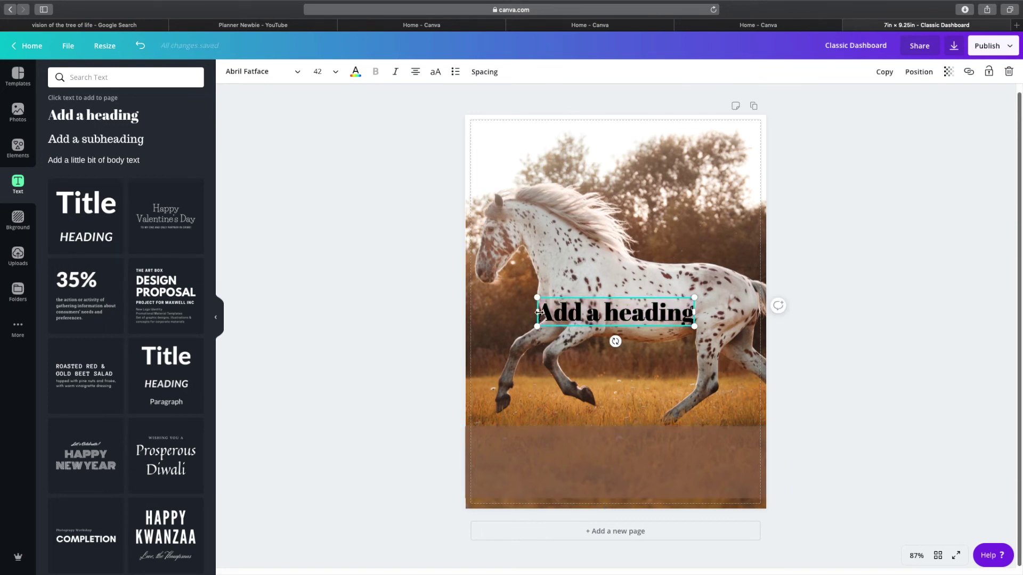
left_click_drag(538, 313, 539, 314)
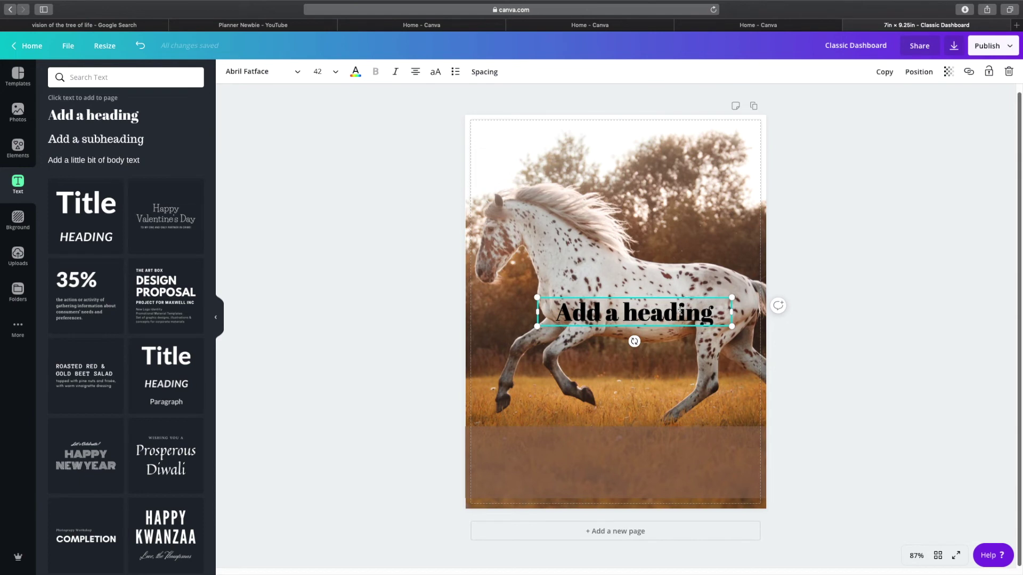
left_click(659, 308)
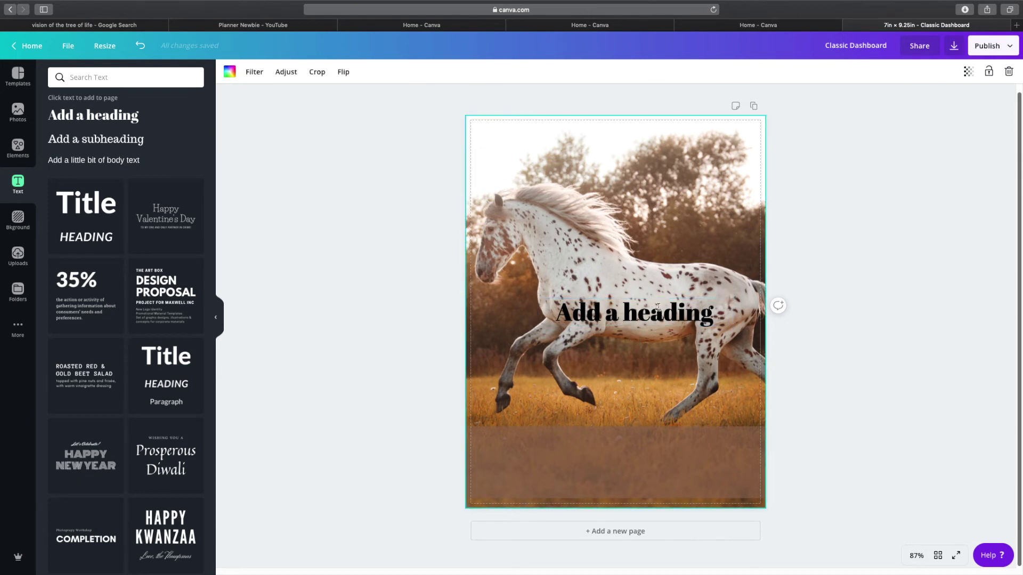
left_click(658, 308)
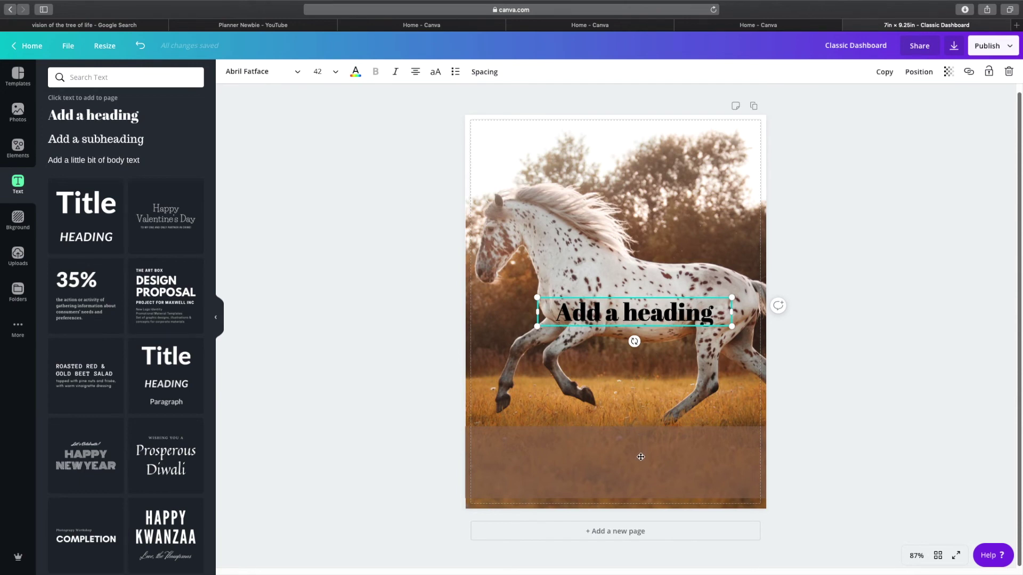
- Move the heading text box down from the horse's belly to the middle of the brown band
key("shift+Down")
key("shift+Down")
key("shift+Down")
key("shift+Down")
key("shift+Down")
key("shift+Down")
key("shift+Down")
key("shift+Down")
key("shift+Down")
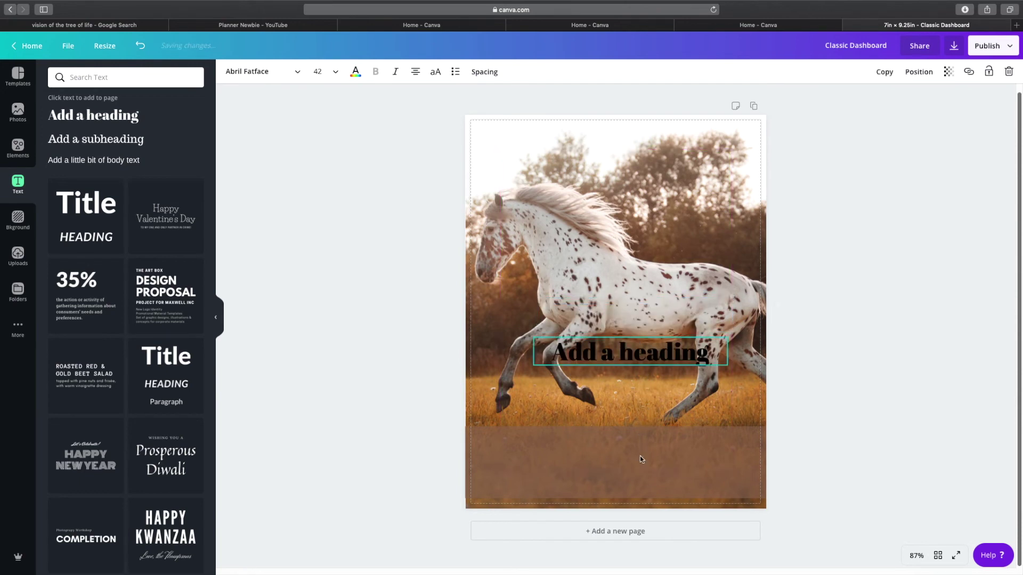
left_click_drag(655, 351, 641, 460)
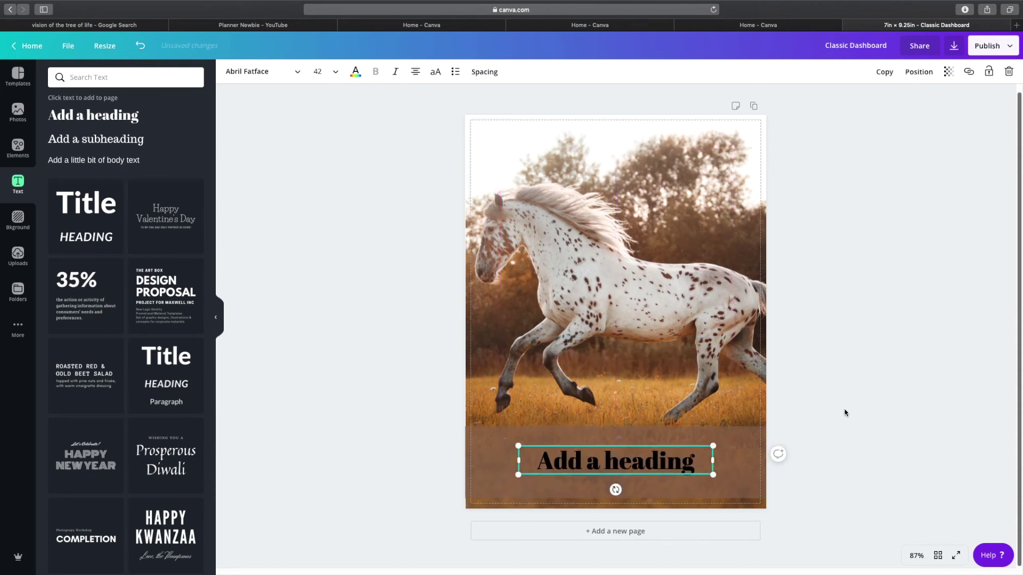
- Replace the placeholder heading text on the brown band with "September"
double_click(633, 458)
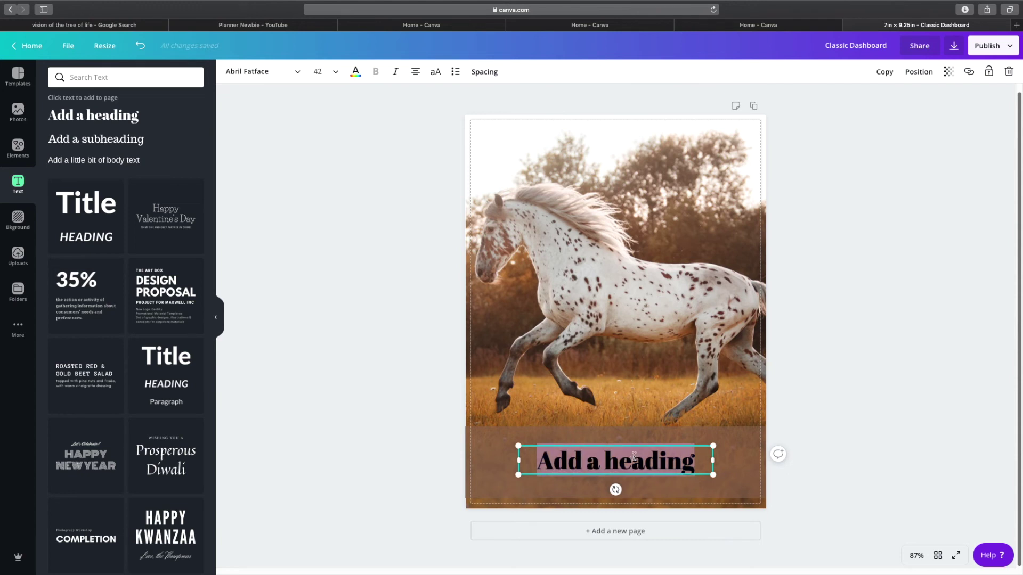
type("Septembe")
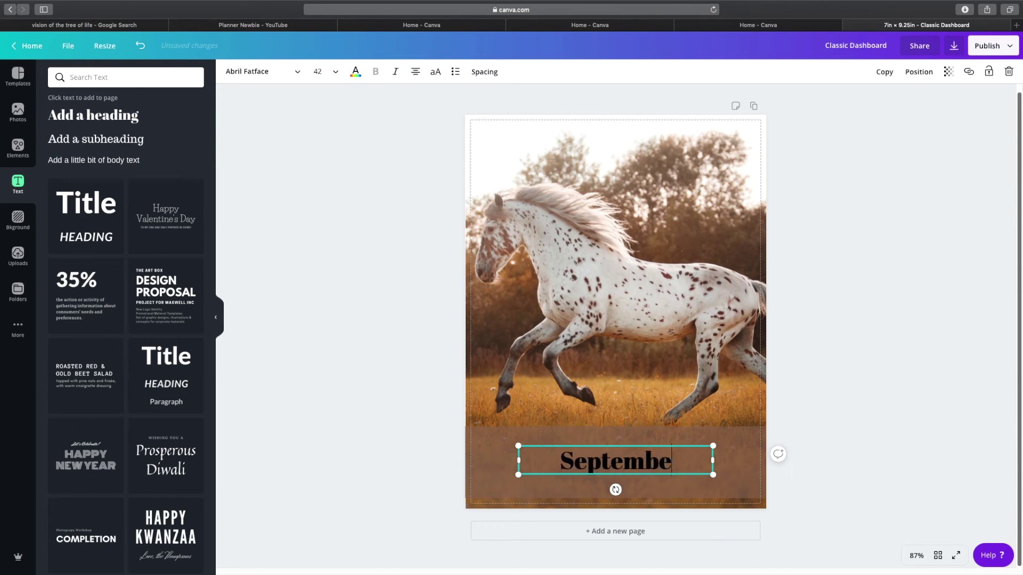
type("r")
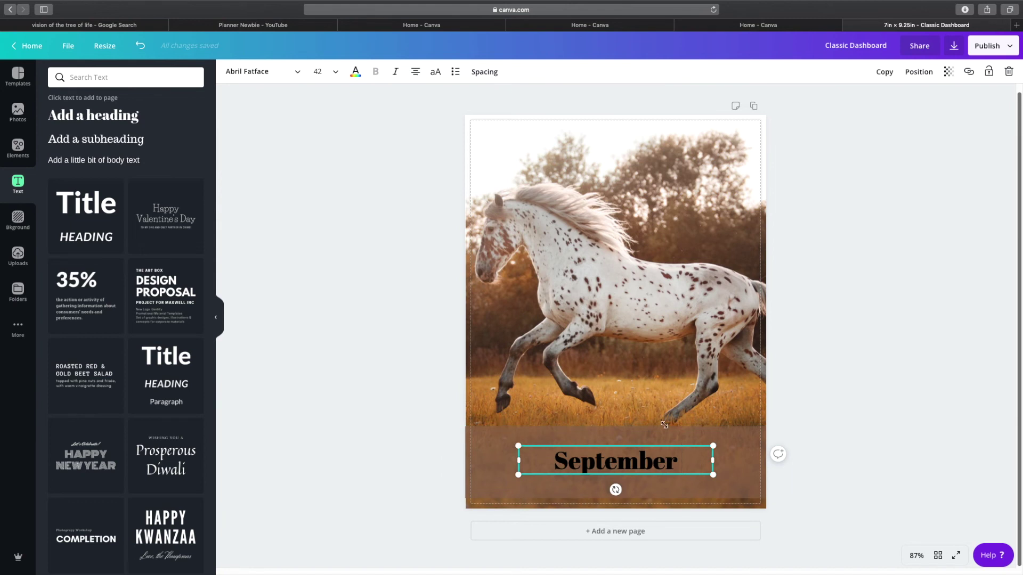
- Enlarge the September heading and its text box, setting the font size to 56
left_click_drag(731, 445, 731, 448)
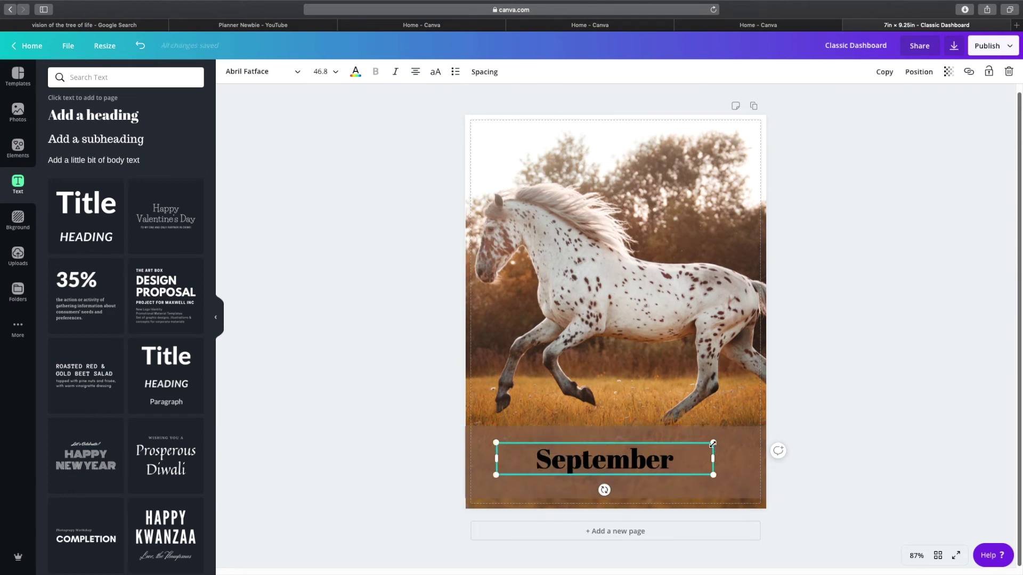
left_click(335, 79)
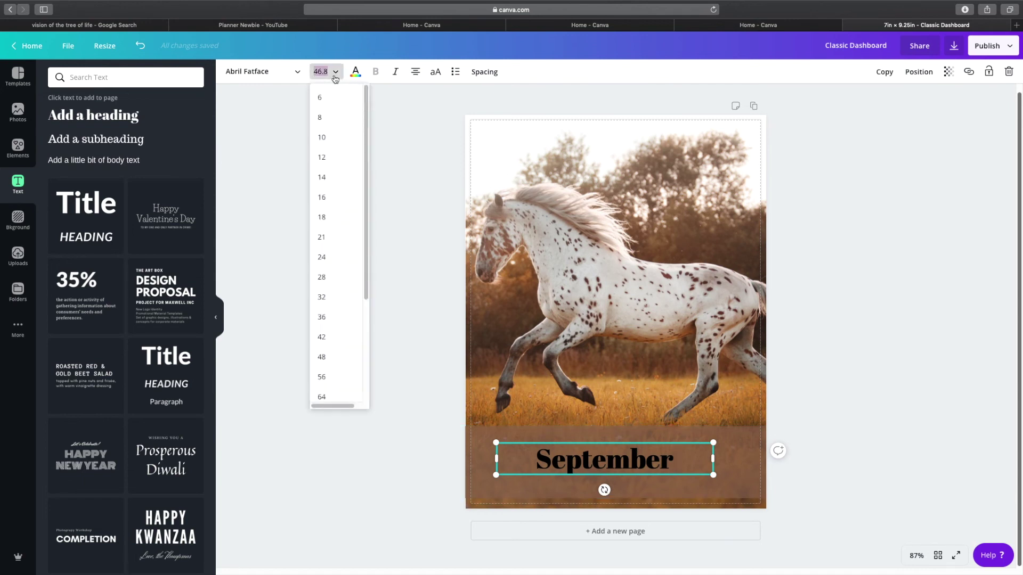
left_click(332, 383)
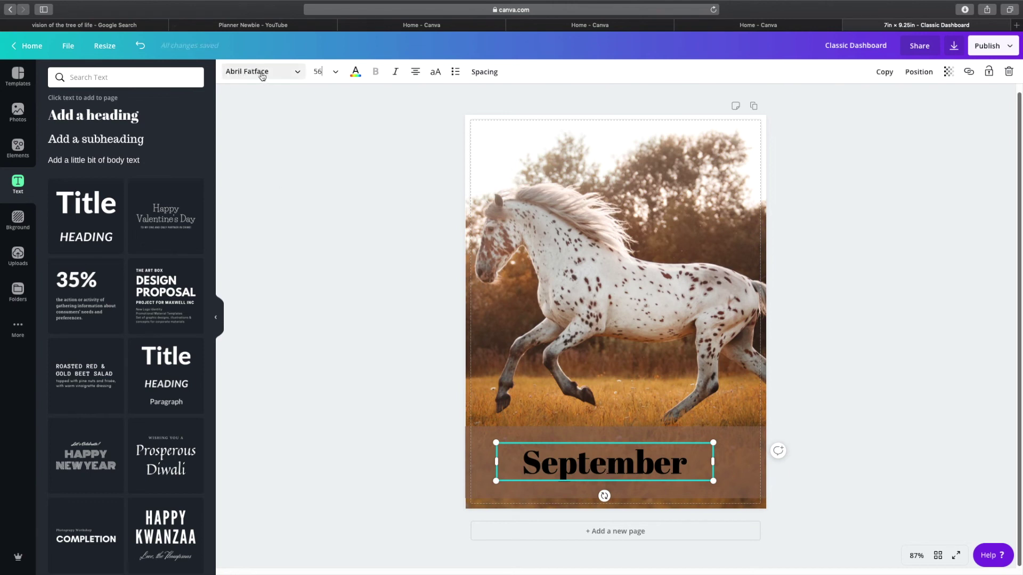
- Search the fonts for "script", try Badhorse Script on the September heading, and settle on Magnolia Script
left_click(262, 76)
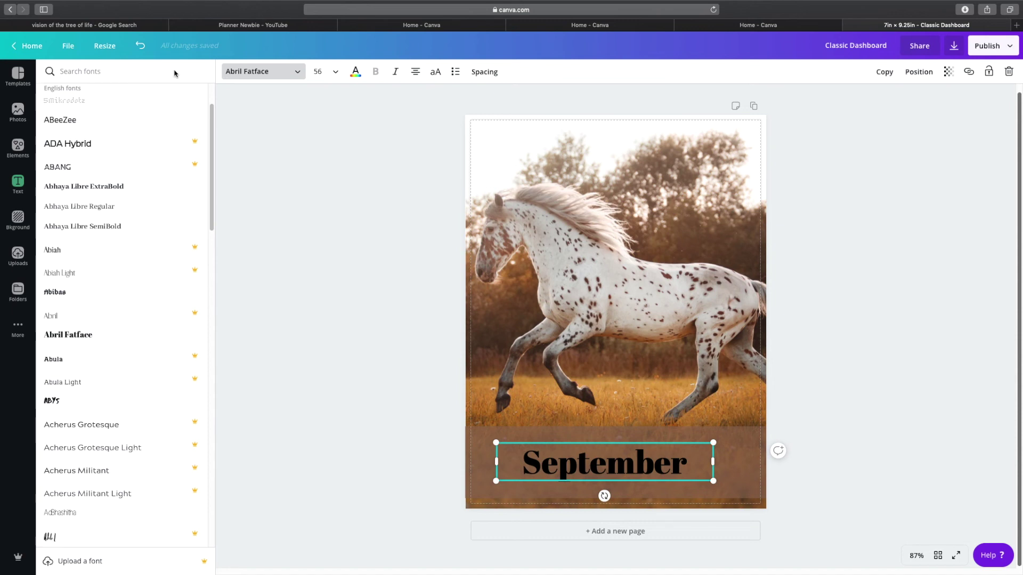
type("s")
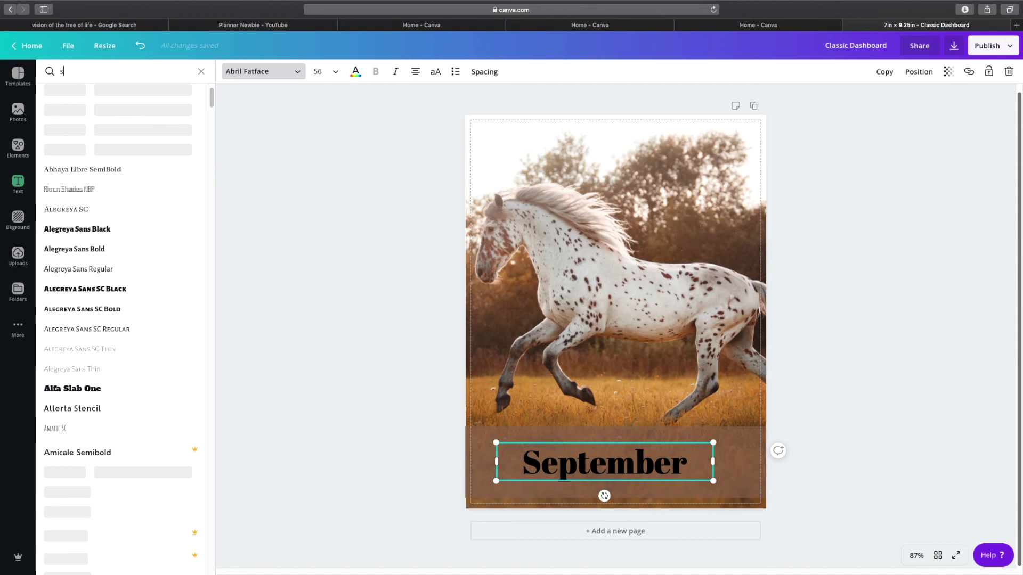
type("c")
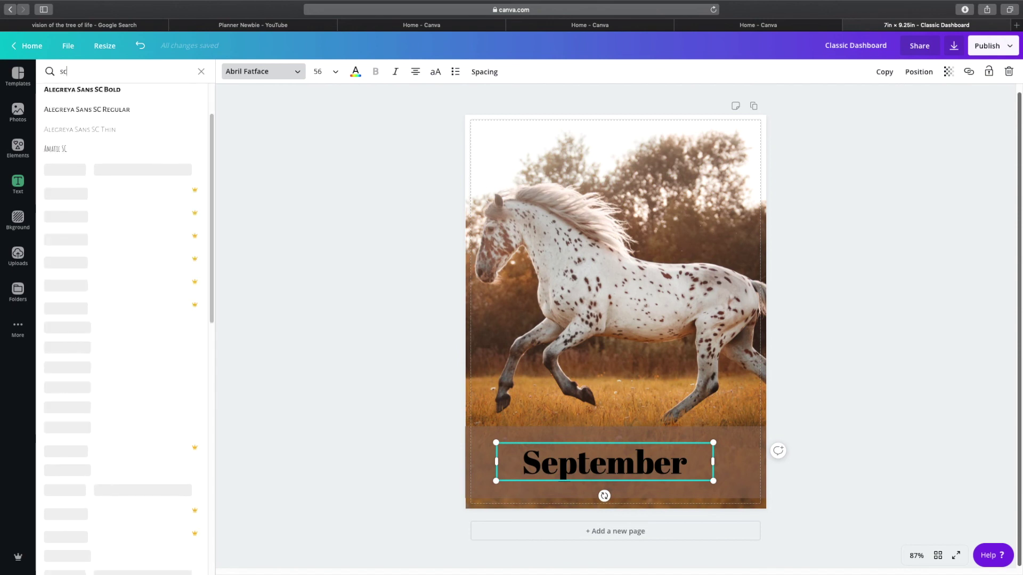
type("ript")
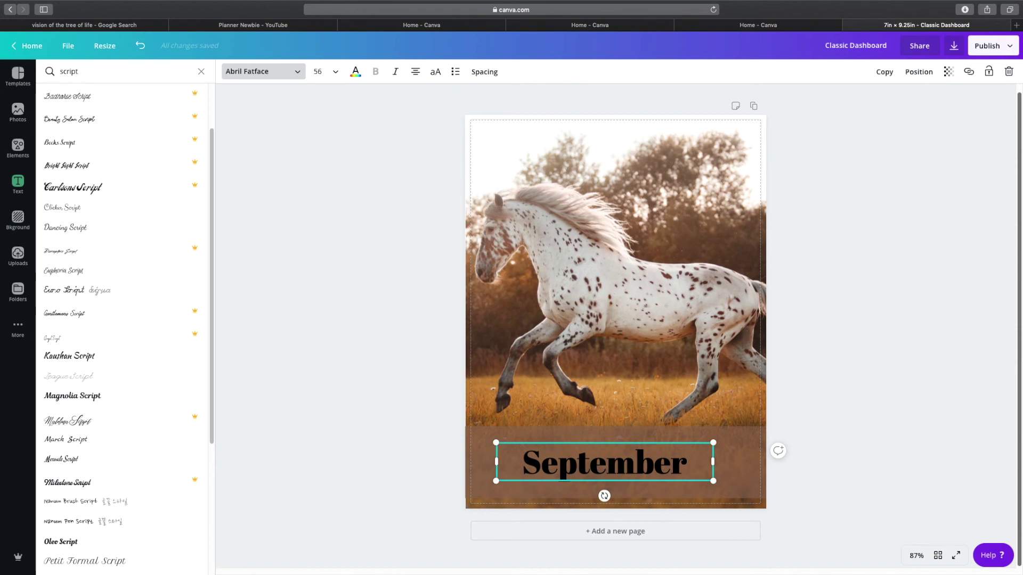
left_click(79, 101)
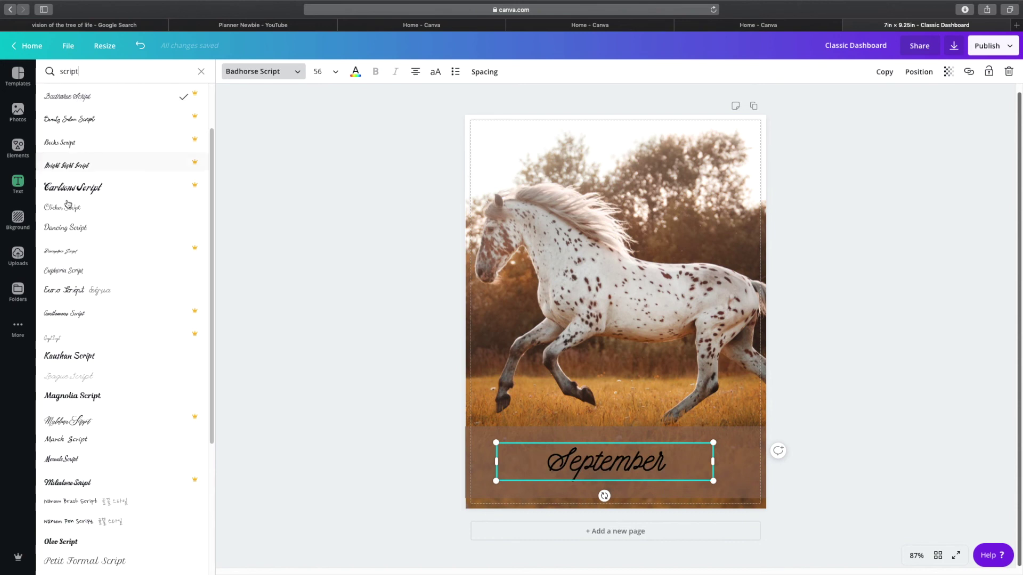
left_click(89, 397)
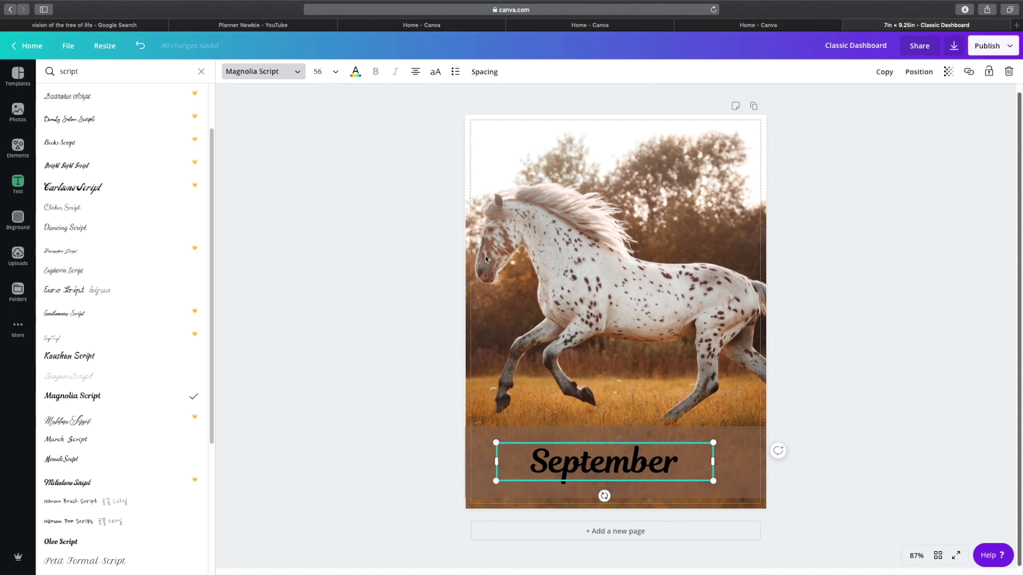
- Shift the background photo to the right within its crop so the horse's head sits further from the page's left edge
double_click(580, 289)
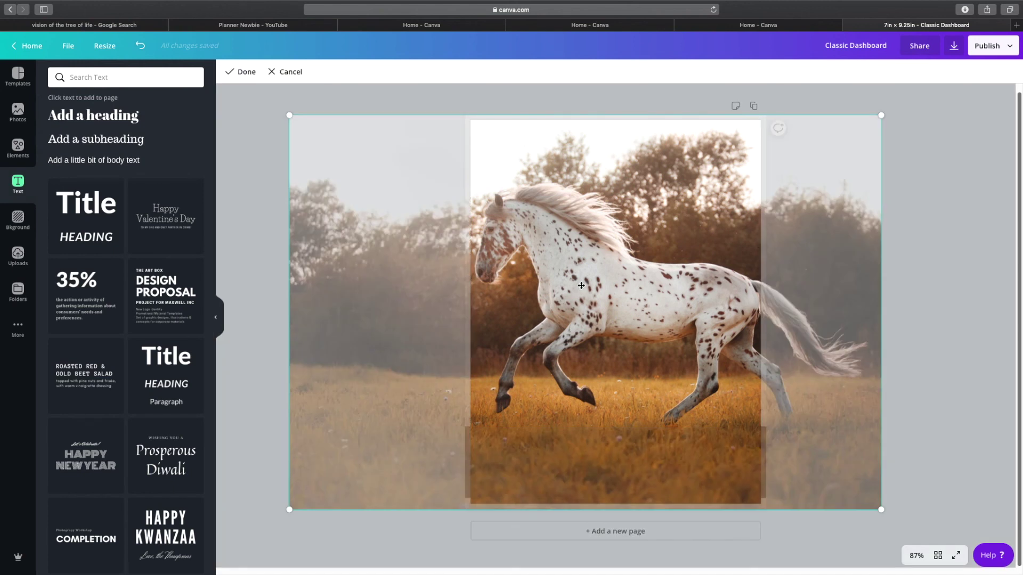
left_click_drag(581, 285, 613, 288)
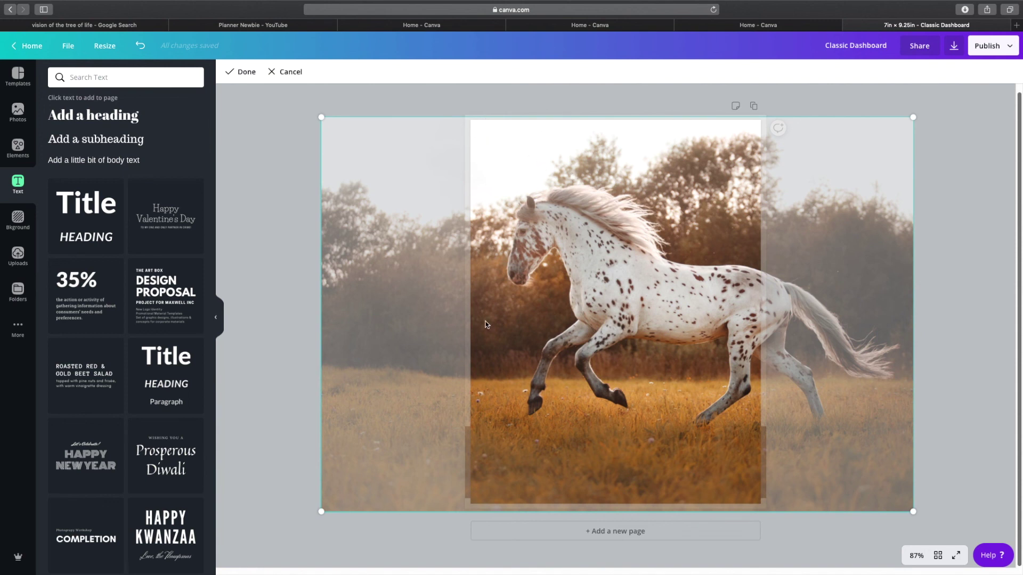
key("Return")
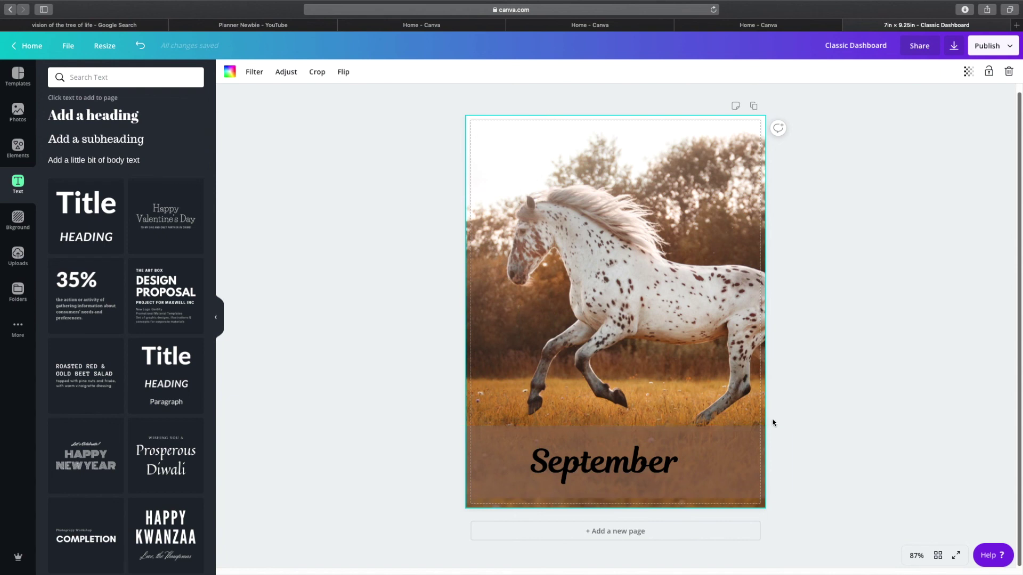
- Recolour the September heading white, trying light grey first
left_click(640, 461)
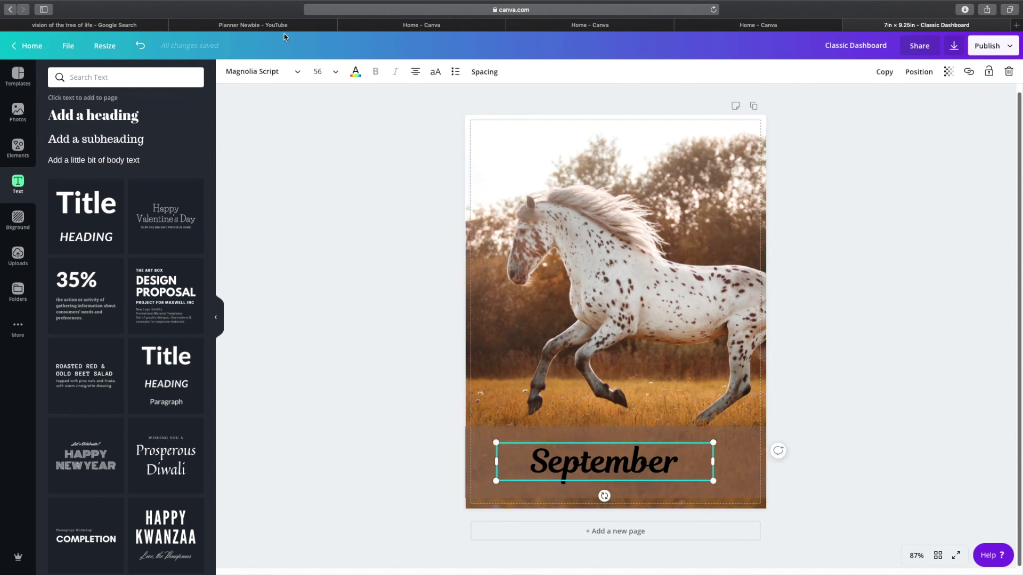
left_click(356, 74)
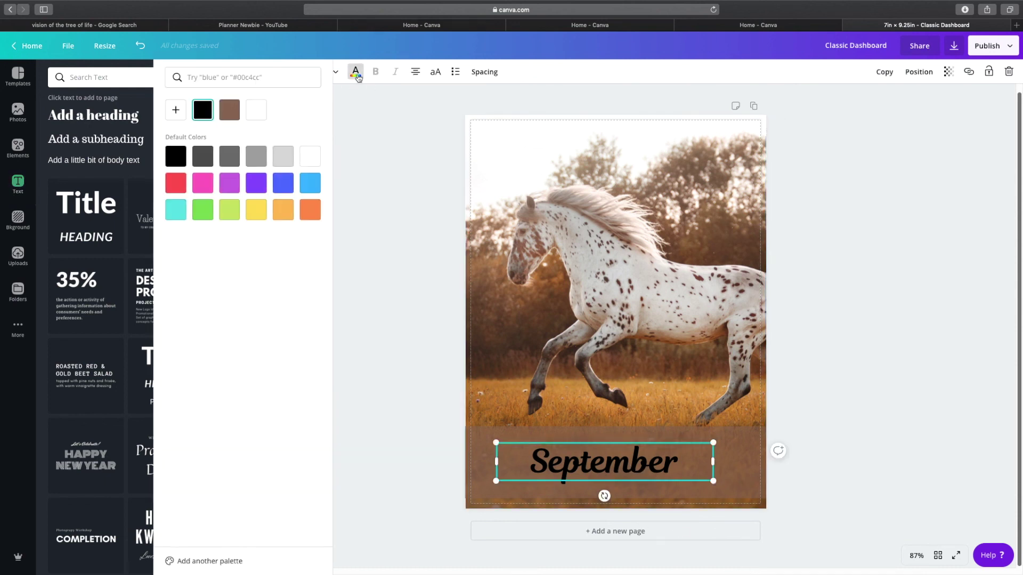
left_click(158, 162)
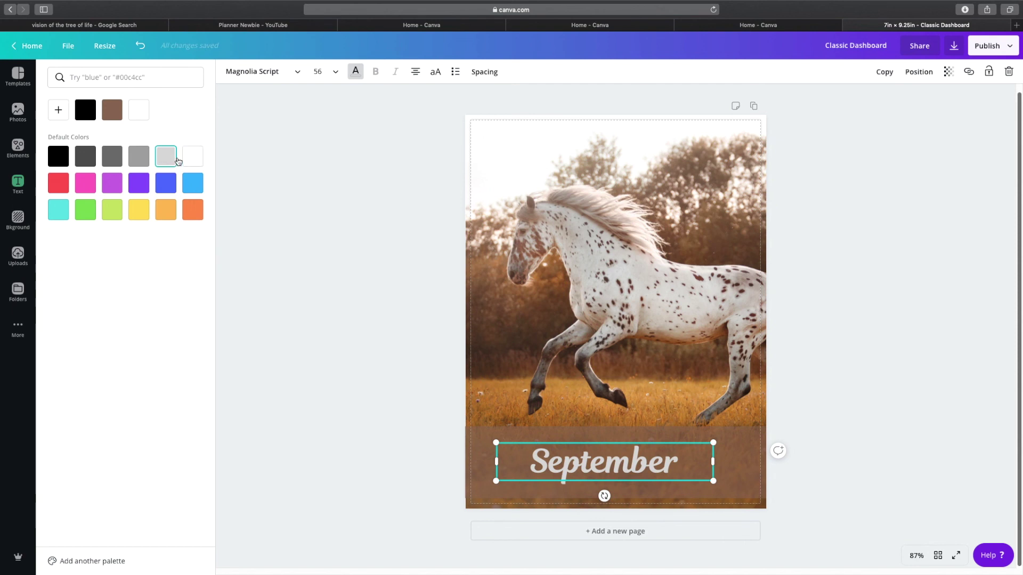
left_click(192, 164)
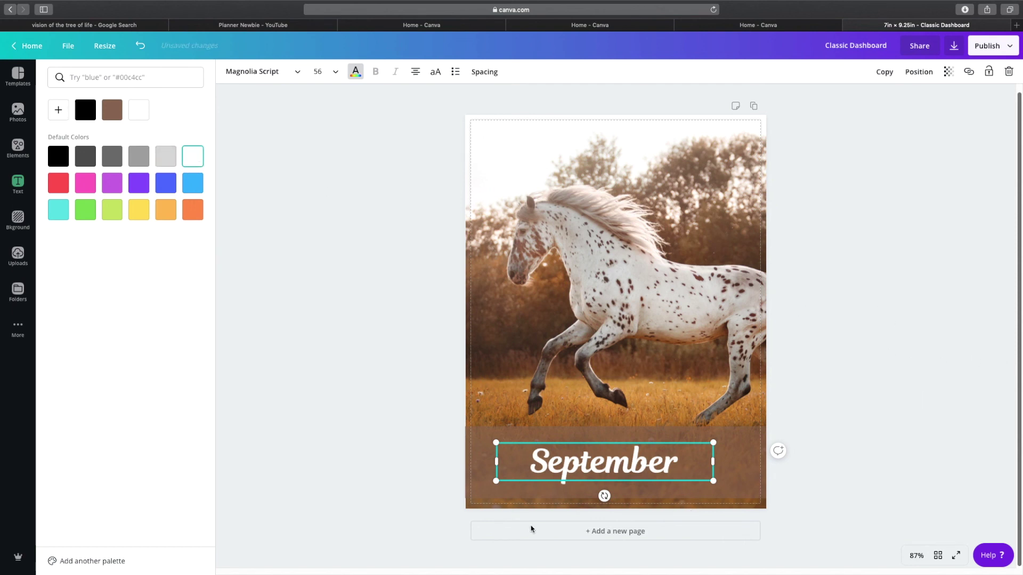
key("Escape")
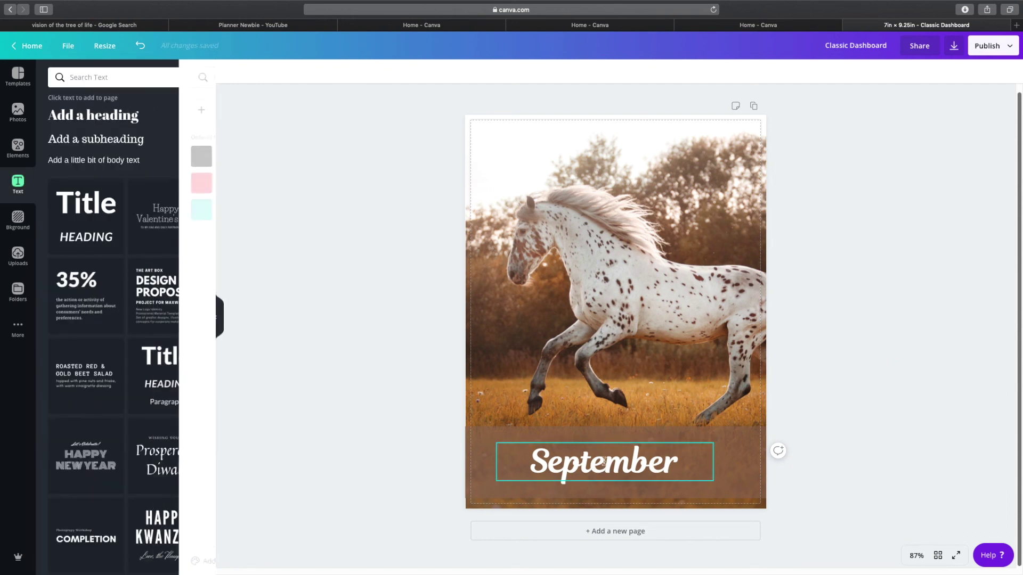
- Move the September heading slightly right to centre it on the brown band, and deselect it
left_click(692, 460)
left_click_drag(686, 453, 673, 452)
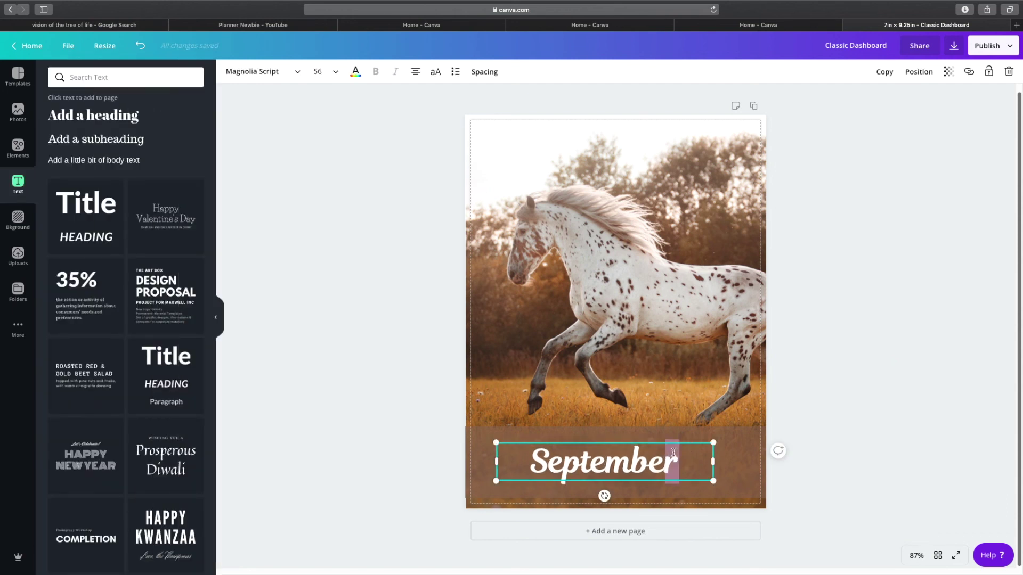
left_click(723, 456)
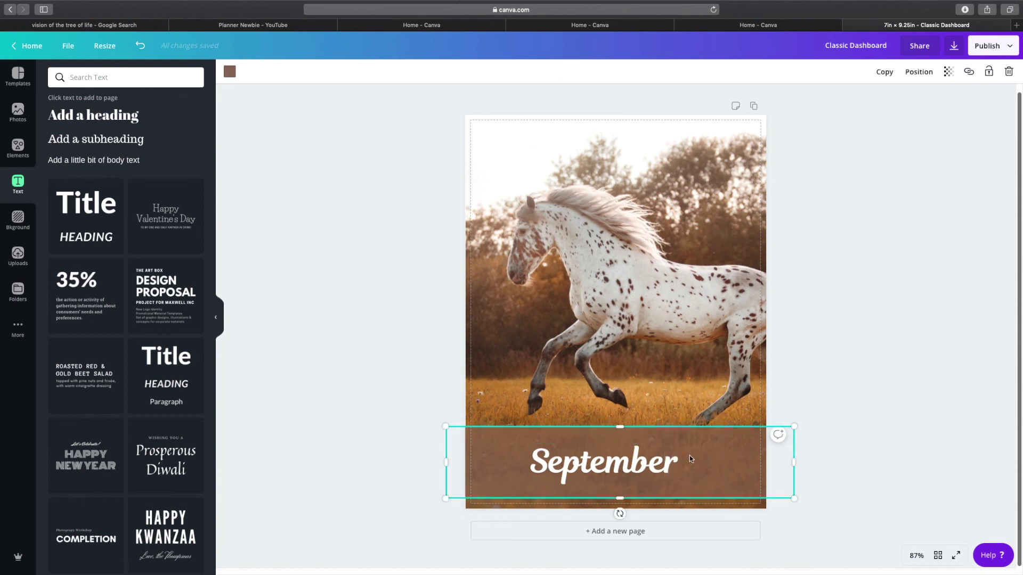
left_click(692, 458)
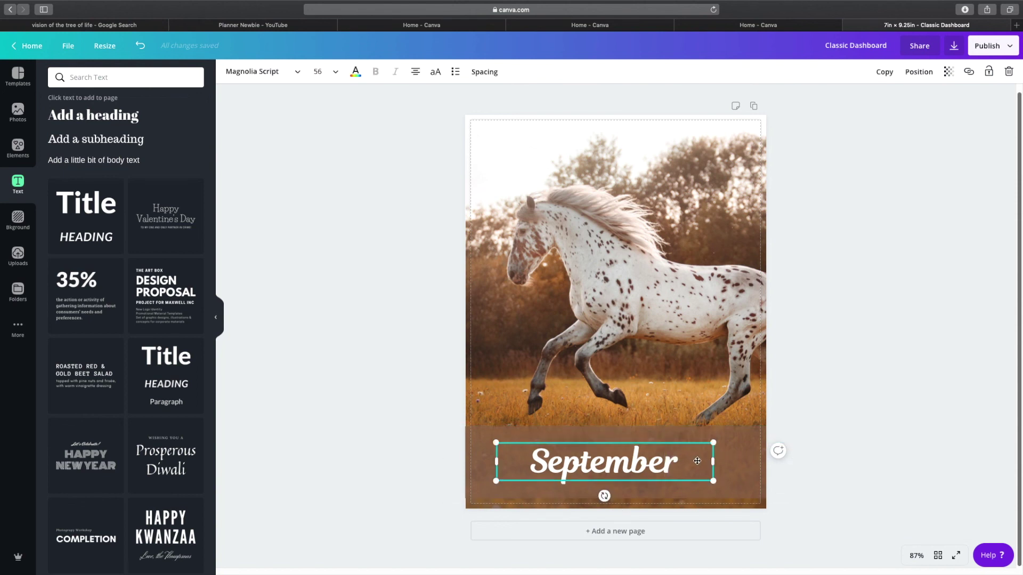
left_click_drag(700, 461, 704, 460)
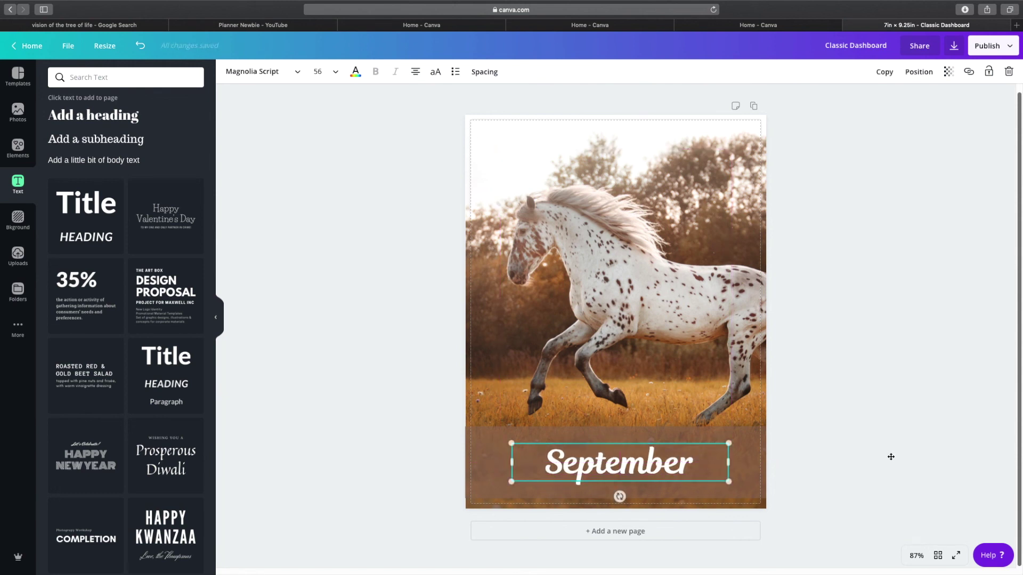
left_click(892, 460)
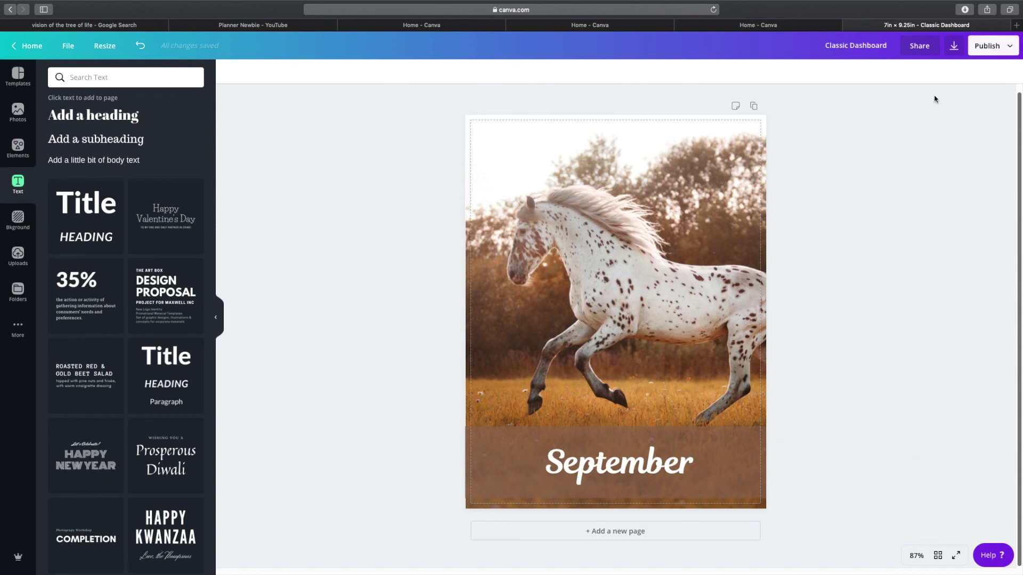
- Examine the file types offered for downloading the design, and close the download settings without exporting
left_click(951, 52)
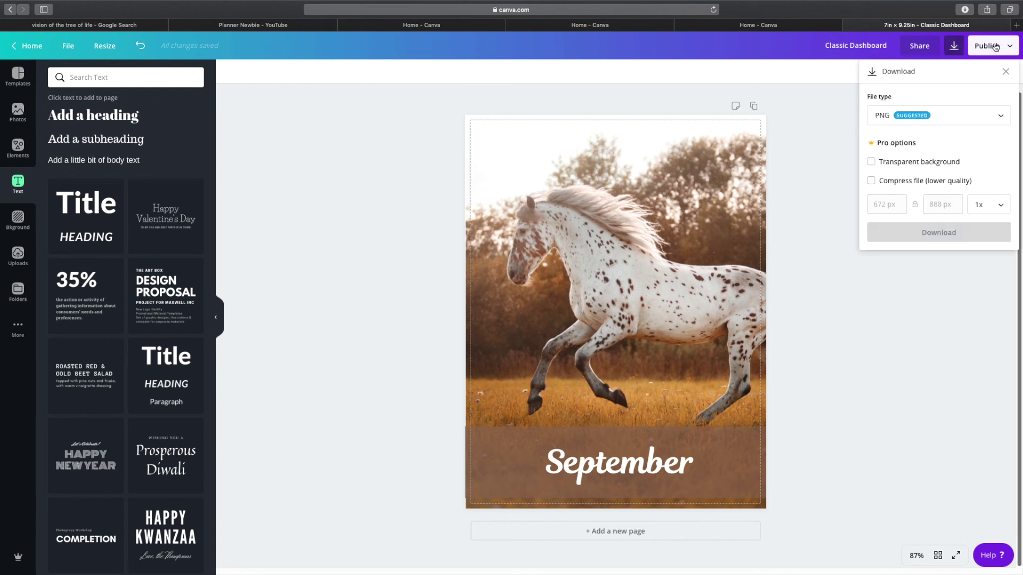
left_click(882, 122)
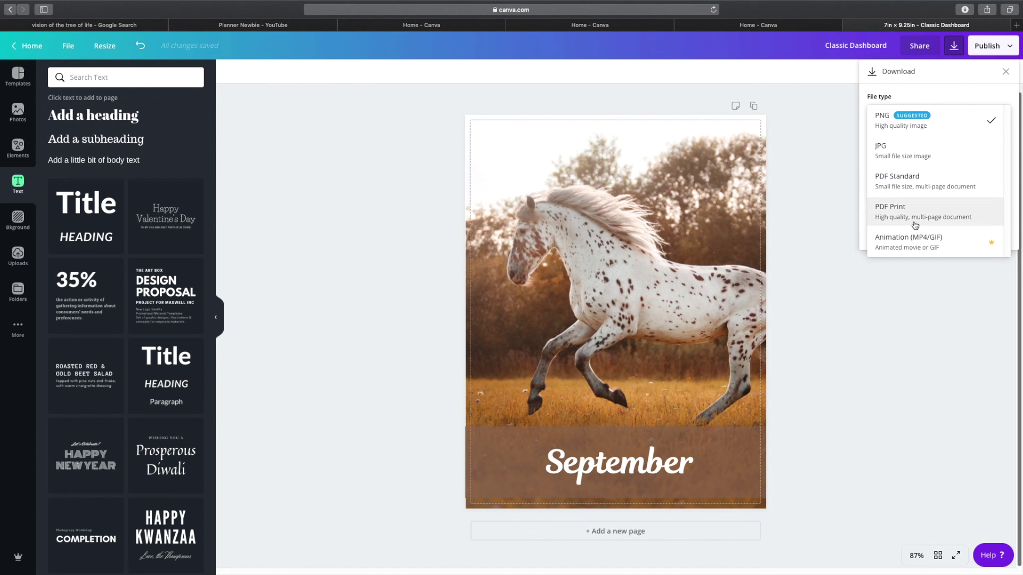
left_click(863, 363)
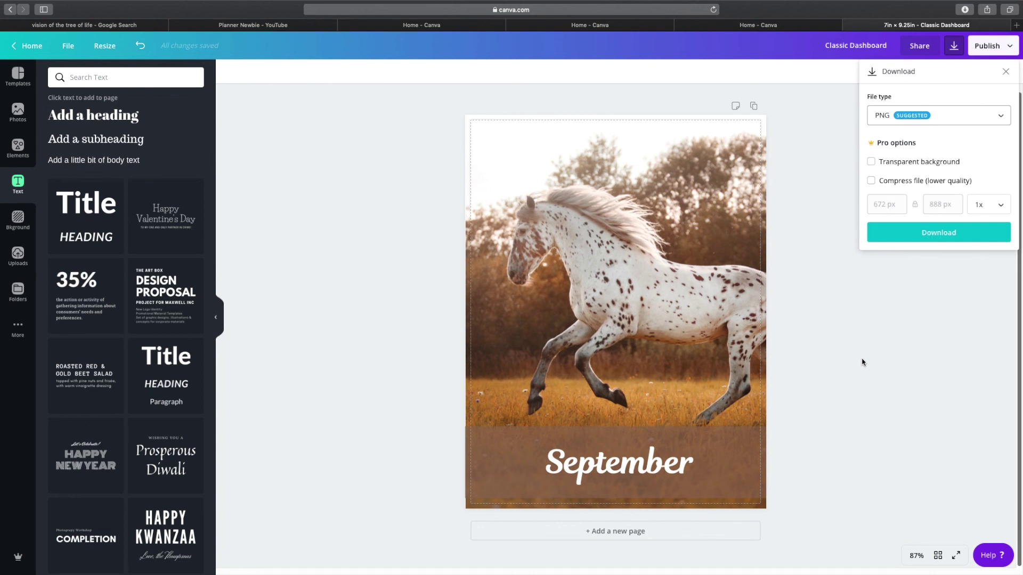
left_click(903, 374)
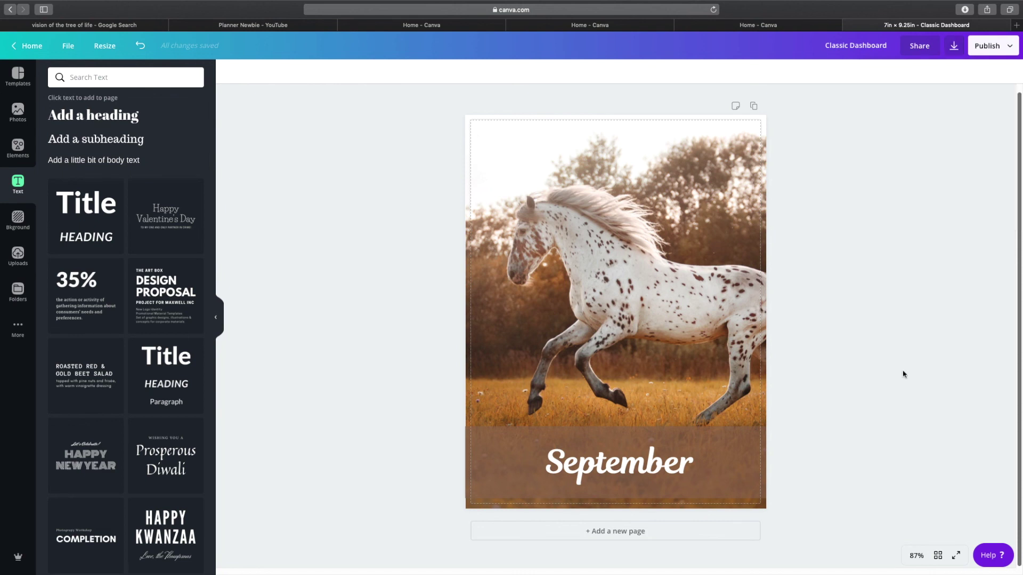
mouse_move(932, 4)
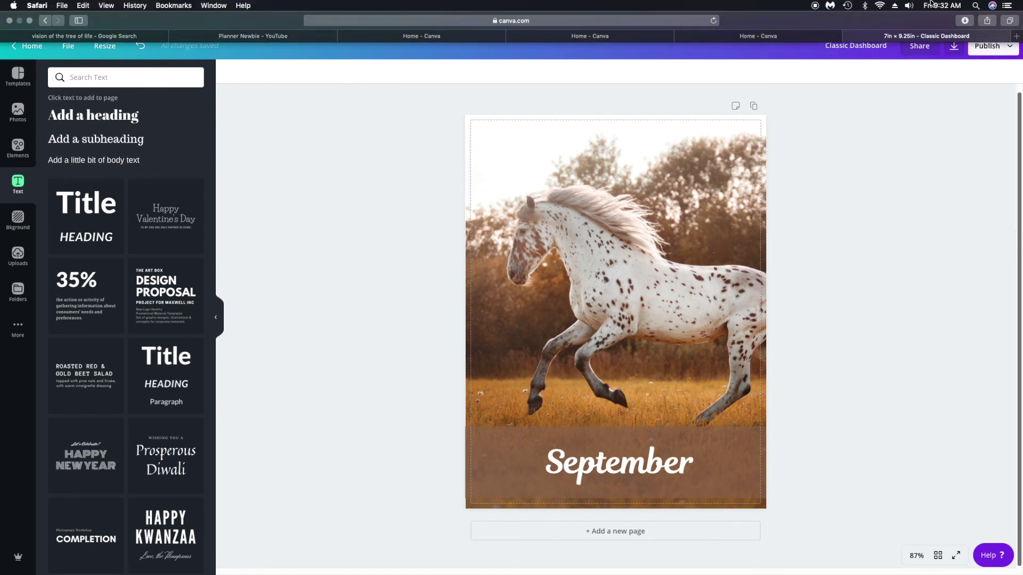